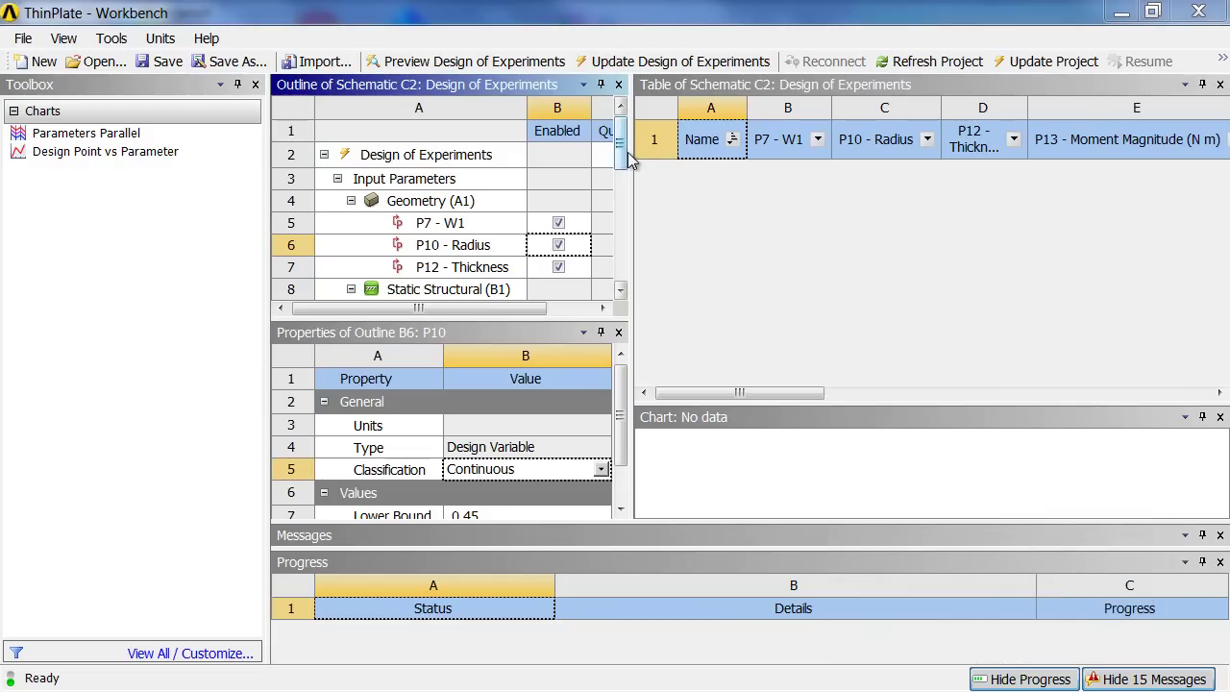
# Preview the Design of Experiments so the table lists design points with cached Safety Factor values.
pyautogui.scroll(-3, 625, 157)
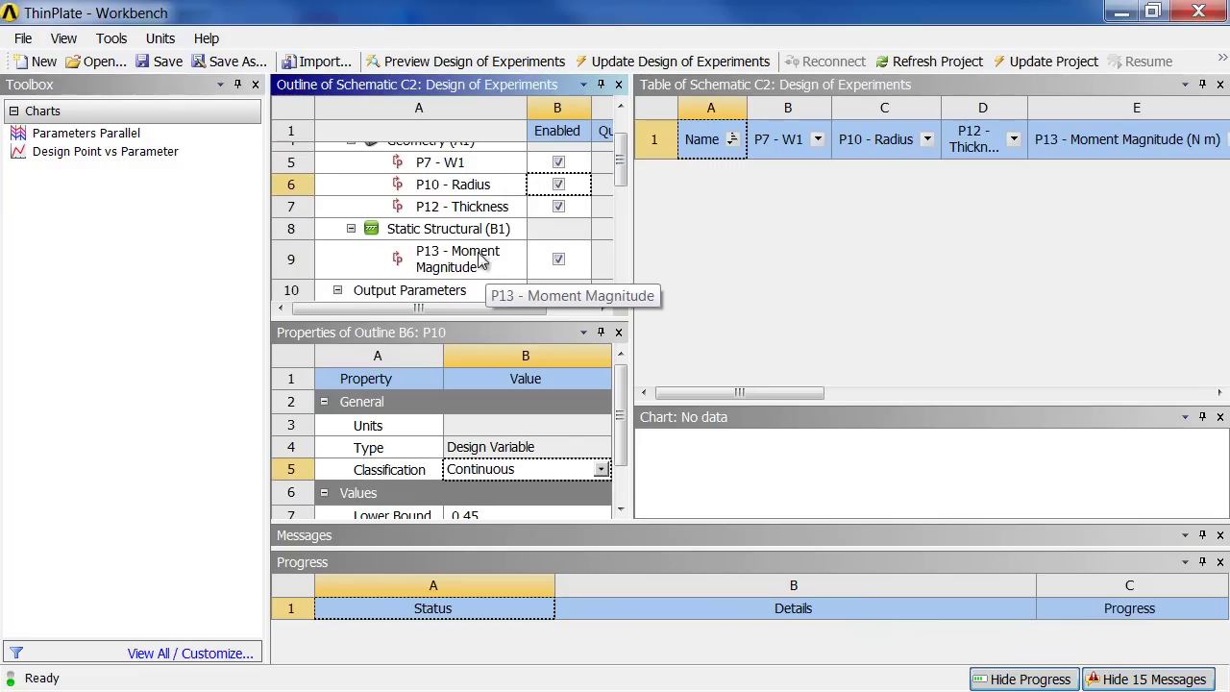
pyautogui.moveTo(625, 164)
pyautogui.mouseDown()
pyautogui.moveTo(620, 248)
pyautogui.moveTo(621, 144)
pyautogui.mouseUp()
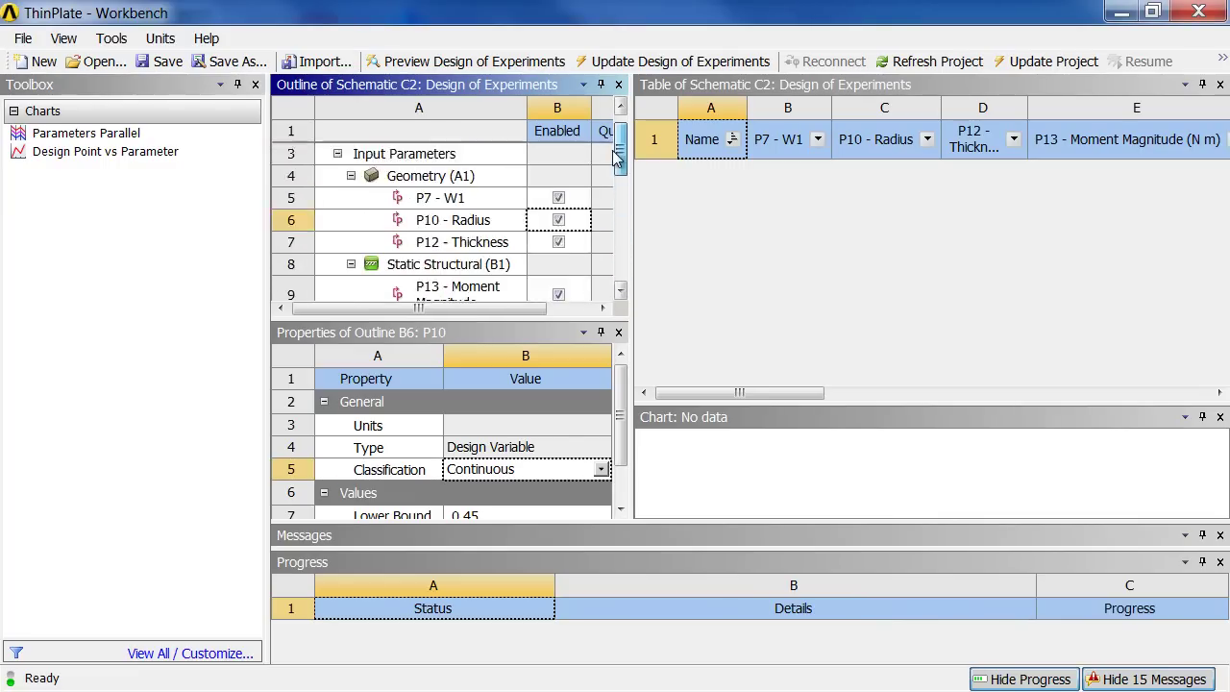
pyautogui.click(474, 62)
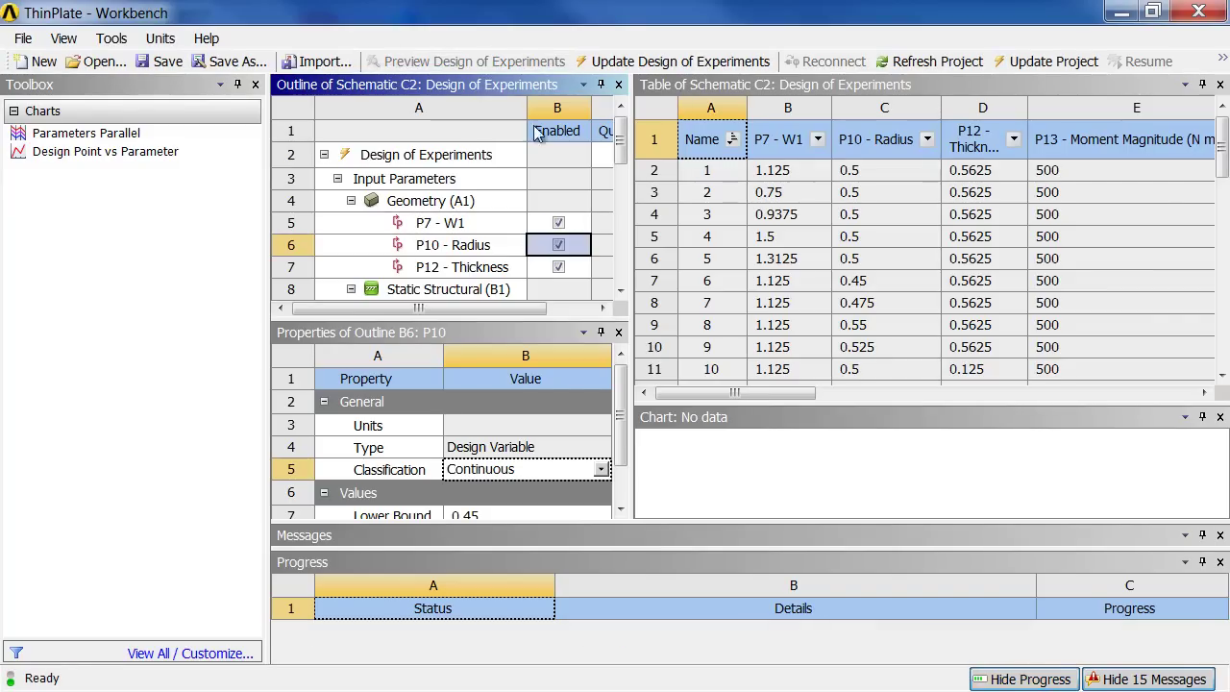
pyautogui.moveTo(737, 396)
pyautogui.mouseDown()
pyautogui.moveTo(869, 395)
pyautogui.moveTo(725, 409)
pyautogui.mouseUp()
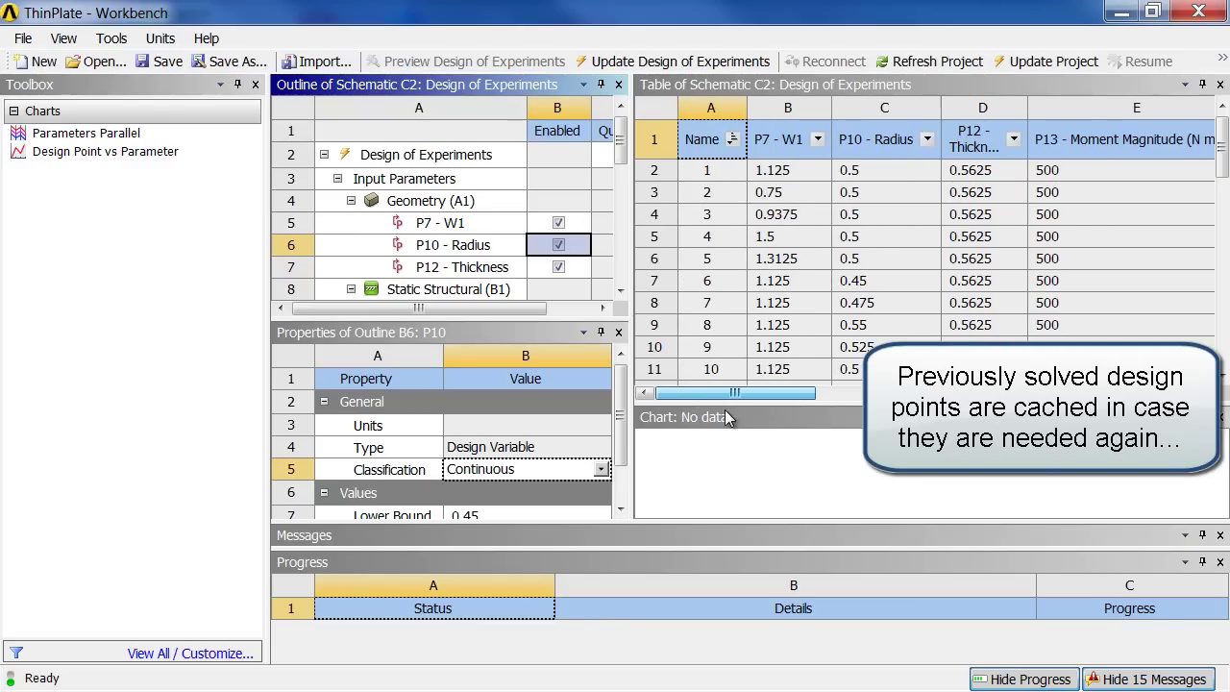
pyautogui.click(769, 195)
# Export the design point table's data to a CSV file named Export.
pyautogui.rightClick(769, 195)
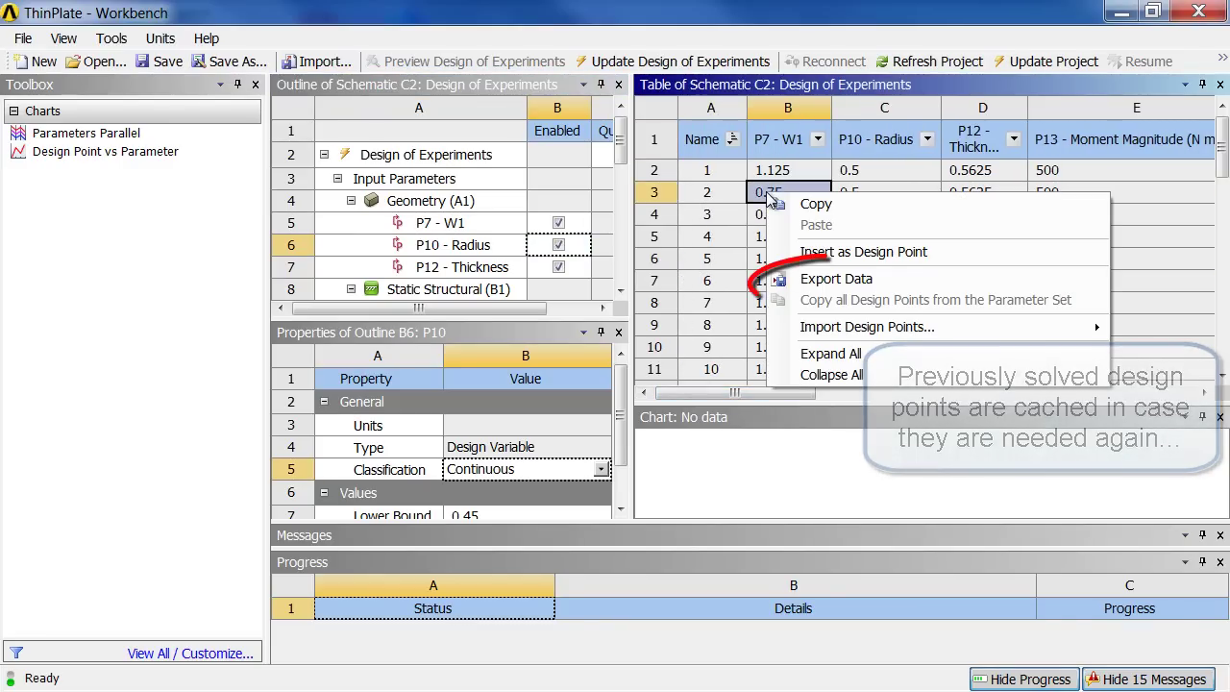
pyautogui.click(861, 288)
pyautogui.write('Export')
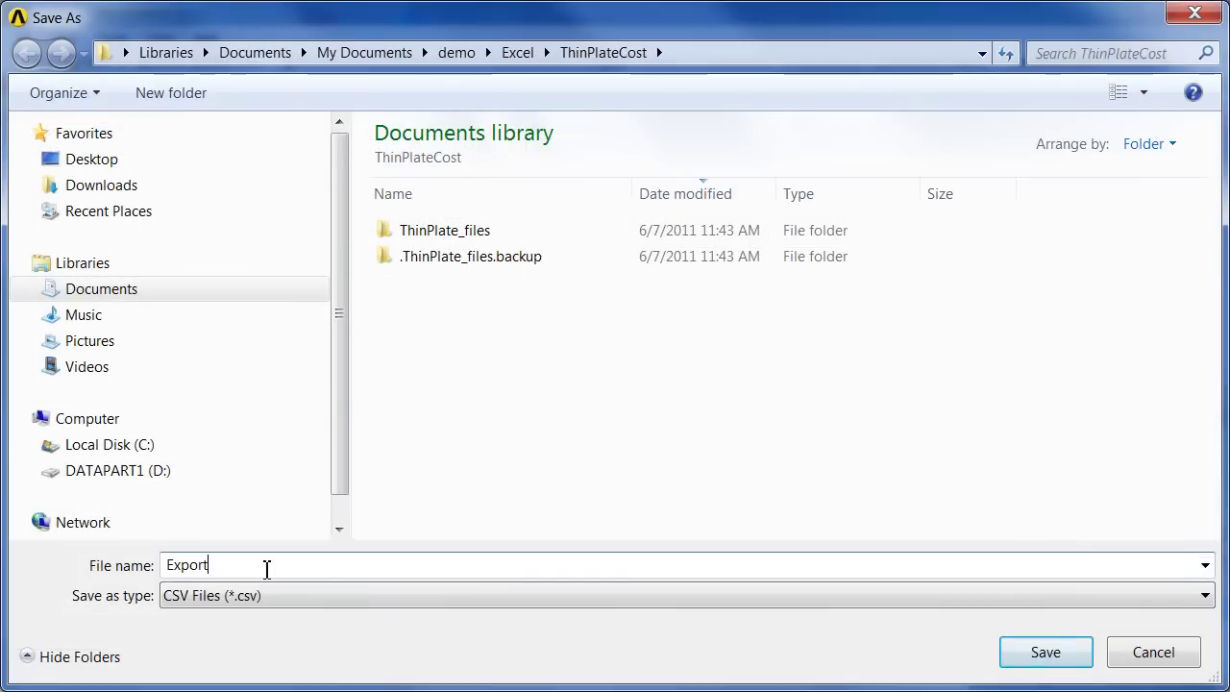
pyautogui.press('Return')
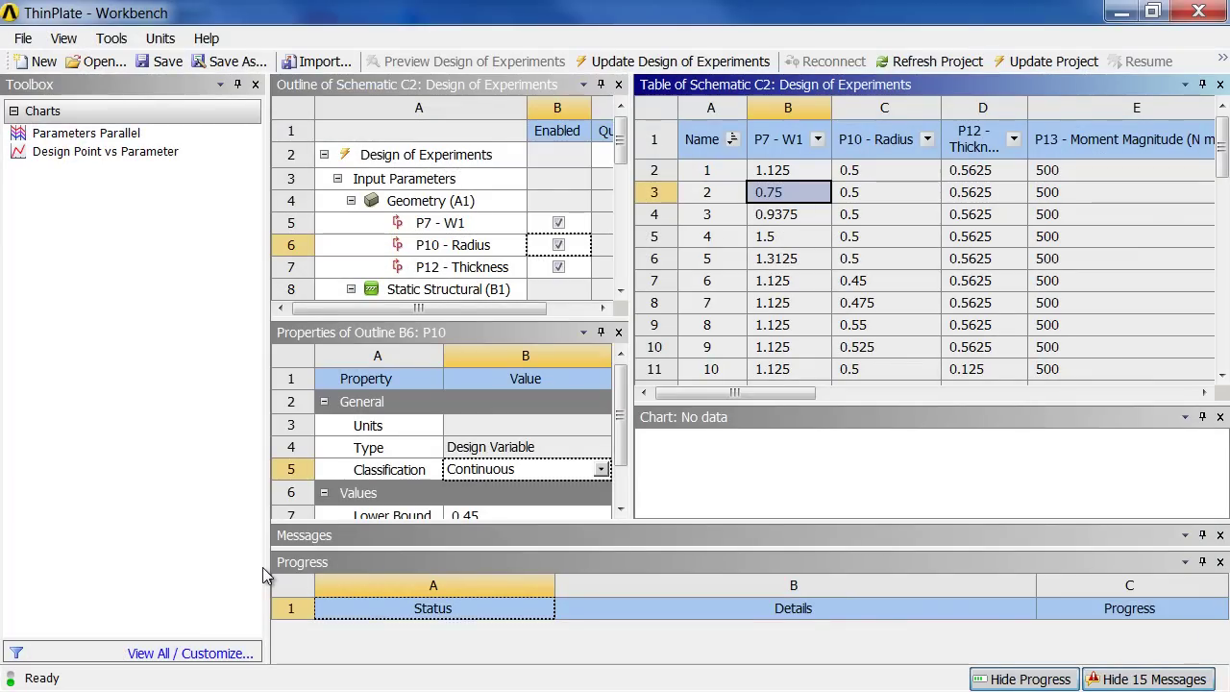
# Open Export.csv from the project folder with Microsoft Office Excel.
pyautogui.hotkey('alt', 'Tab')
pyautogui.click(543, 287)
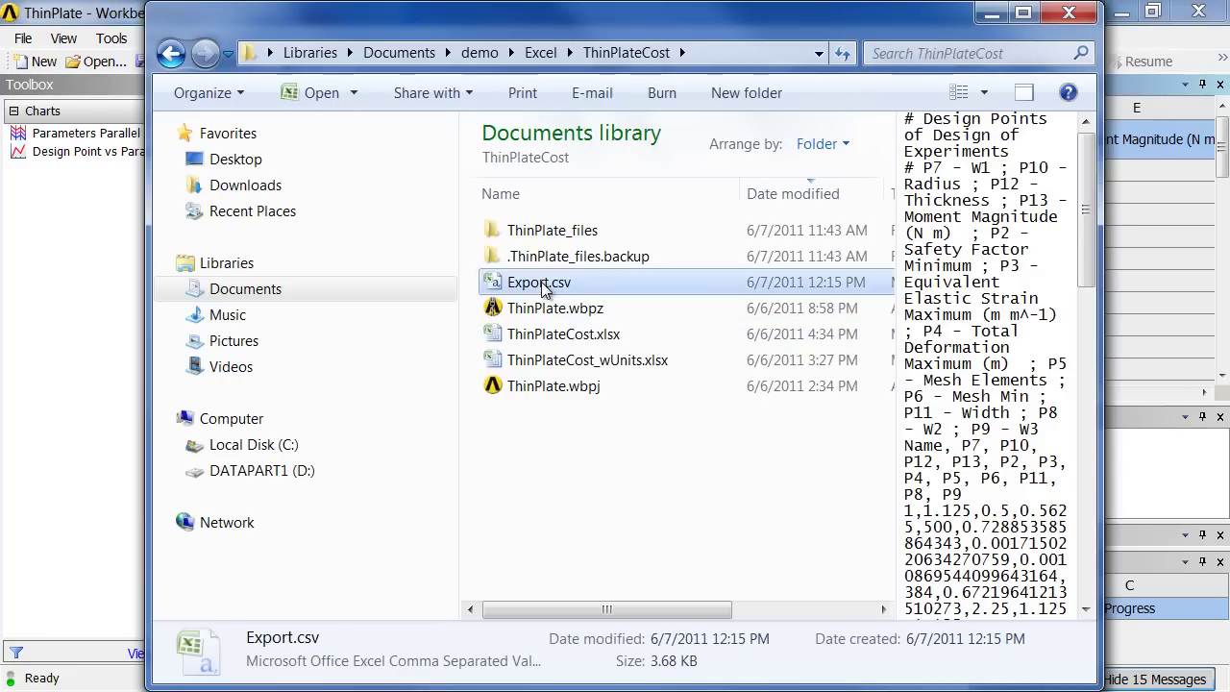
pyautogui.rightClick(543, 286)
pyautogui.moveTo(624, 324)
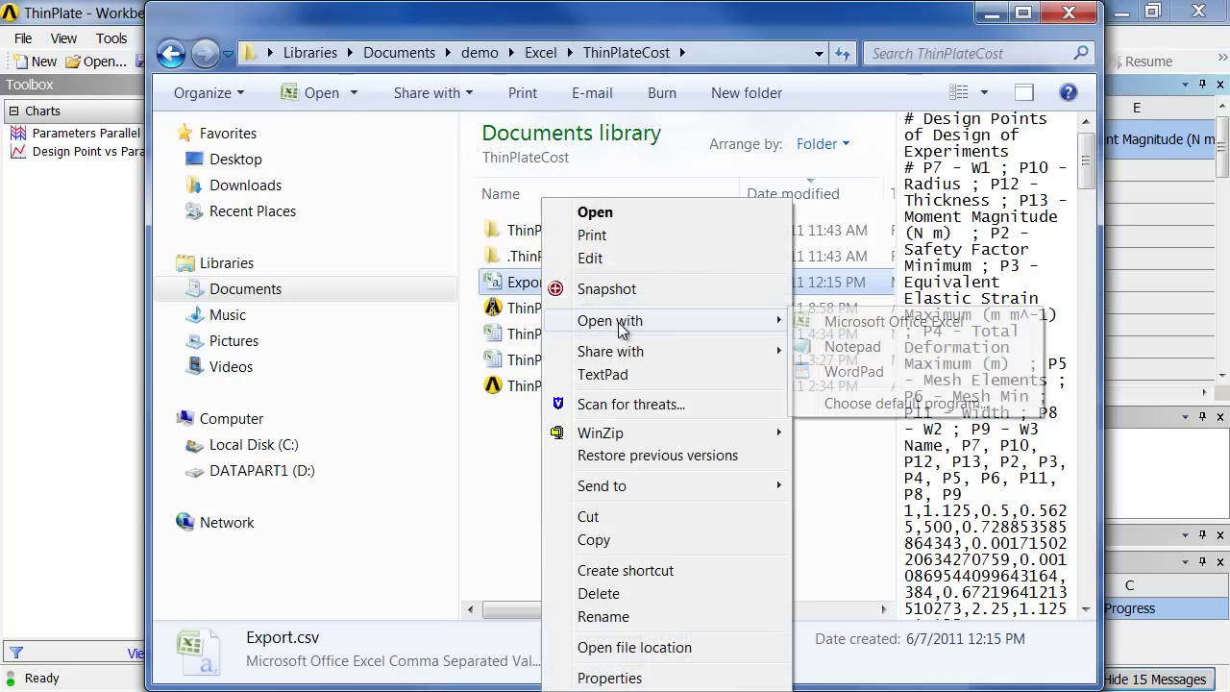
pyautogui.click(882, 322)
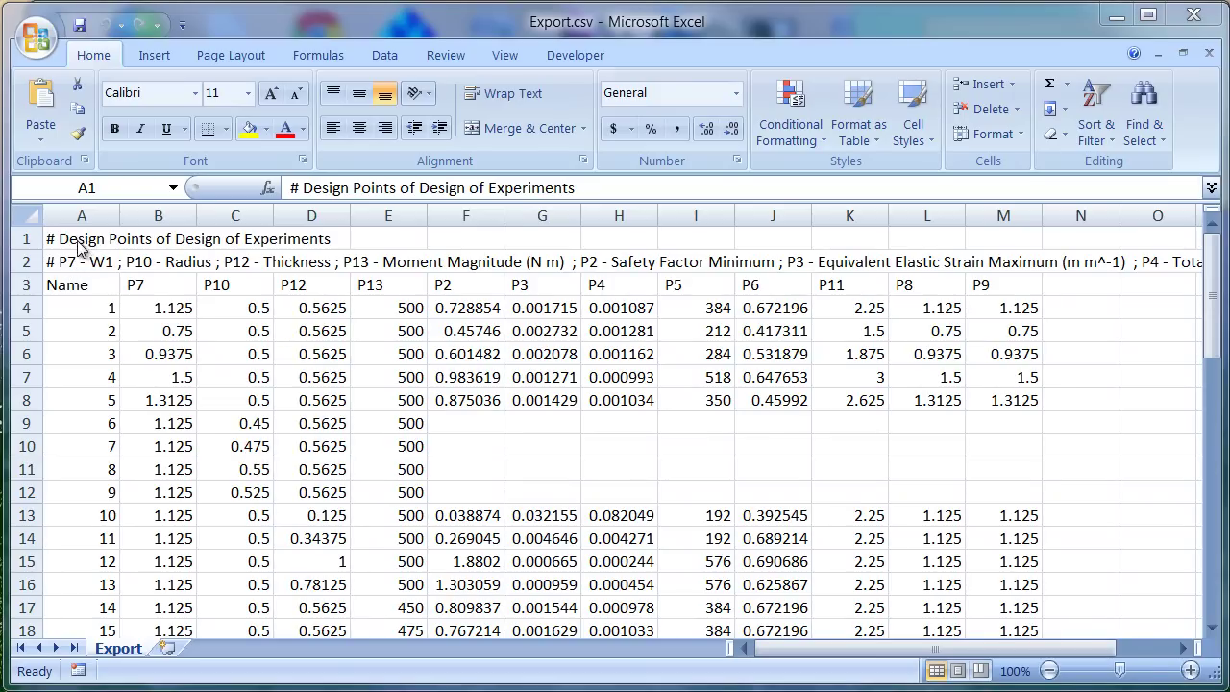
pyautogui.click(77, 257)
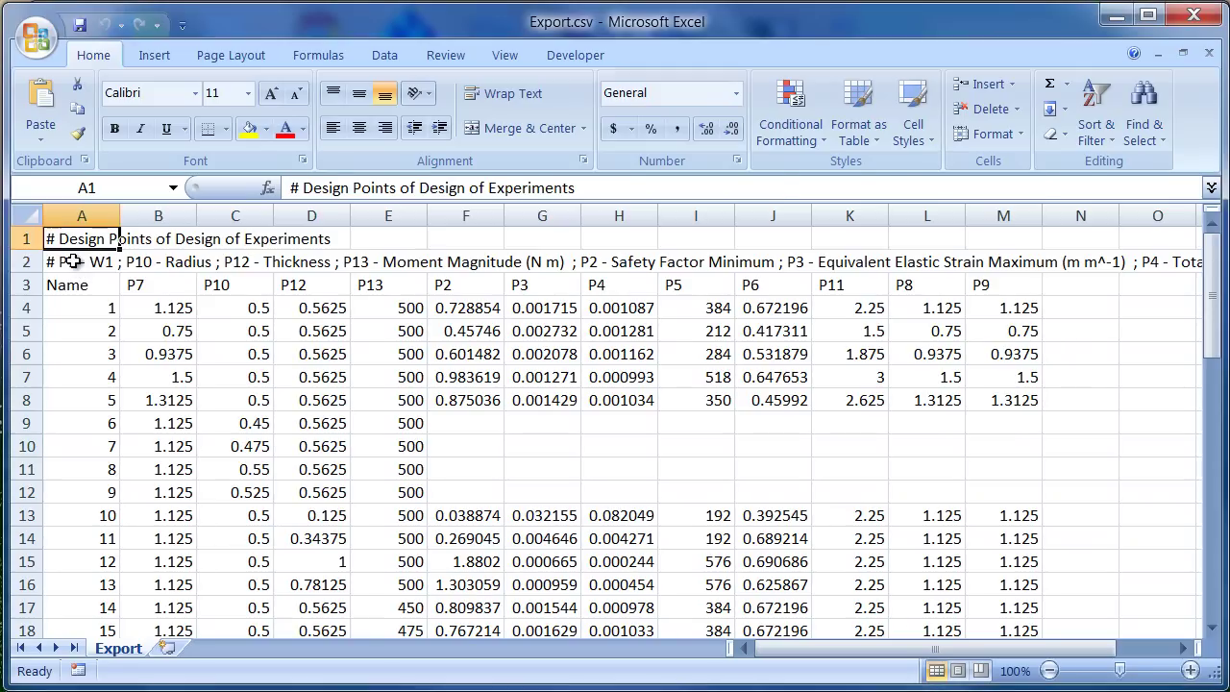
pyautogui.click(302, 190)
pyautogui.doubleClick(306, 189)
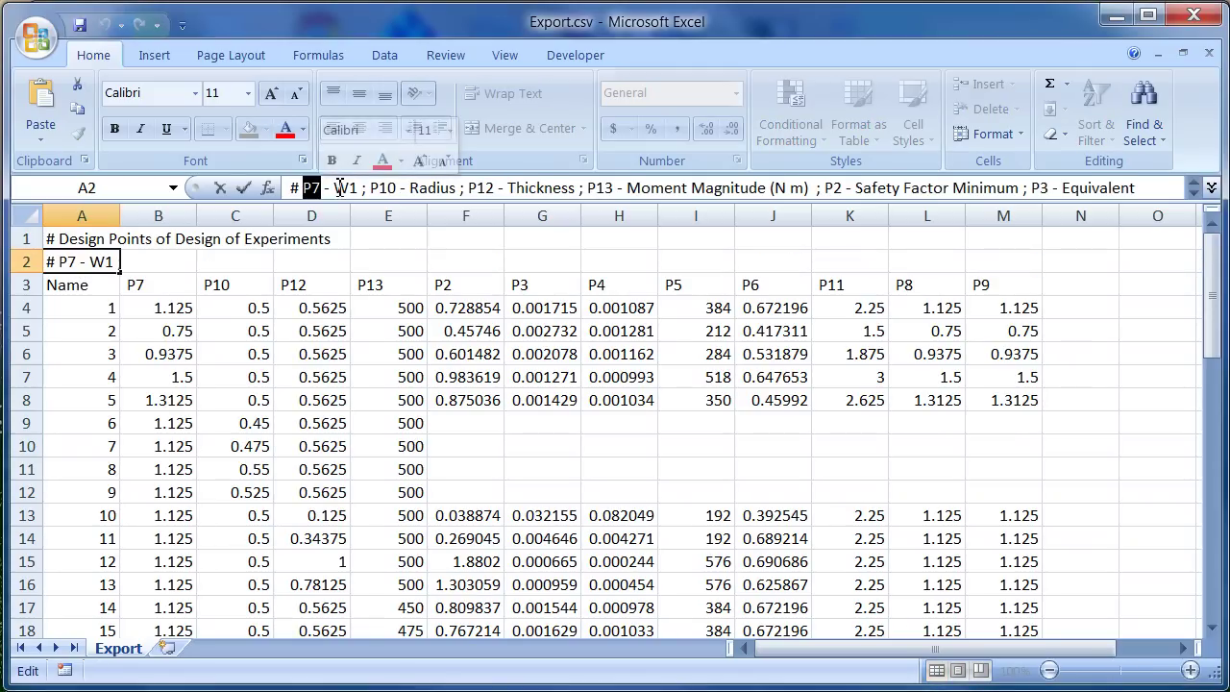
pyautogui.moveTo(334, 189); pyautogui.dragTo(354, 189)
pyautogui.doubleClick(306, 189)
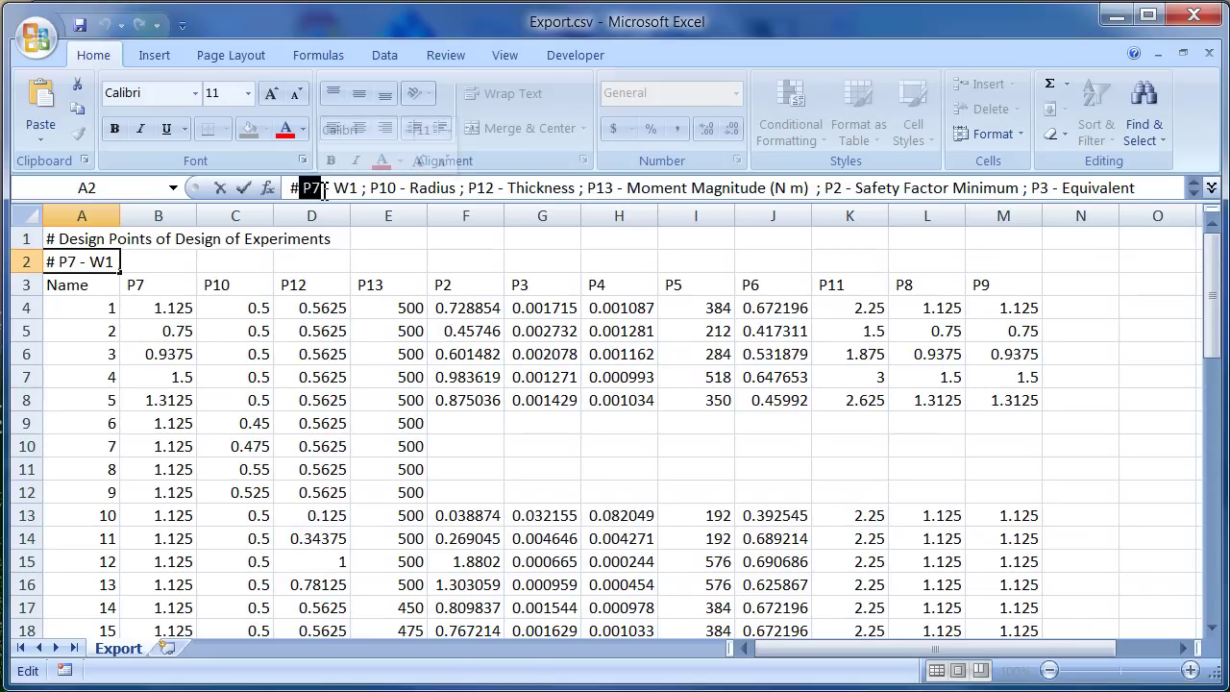
pyautogui.moveTo(411, 189); pyautogui.dragTo(442, 193)
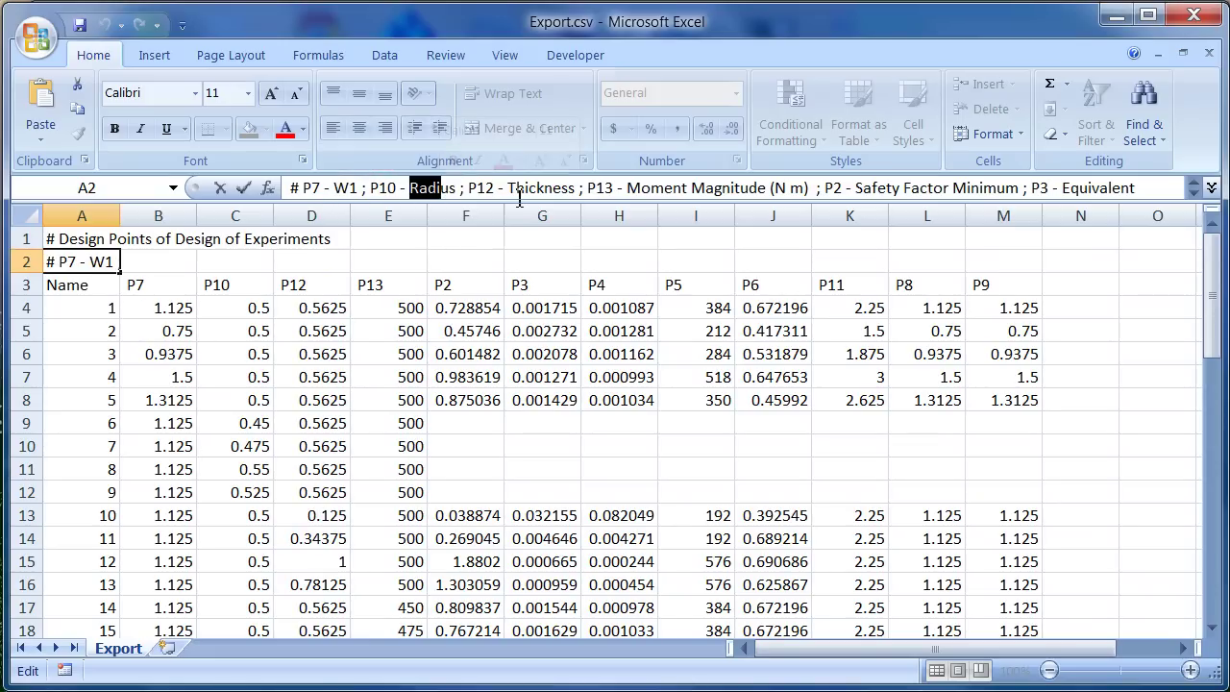
pyautogui.press('Return')
pyautogui.moveTo(86, 307); pyautogui.dragTo(72, 375)
pyautogui.click(175, 279)
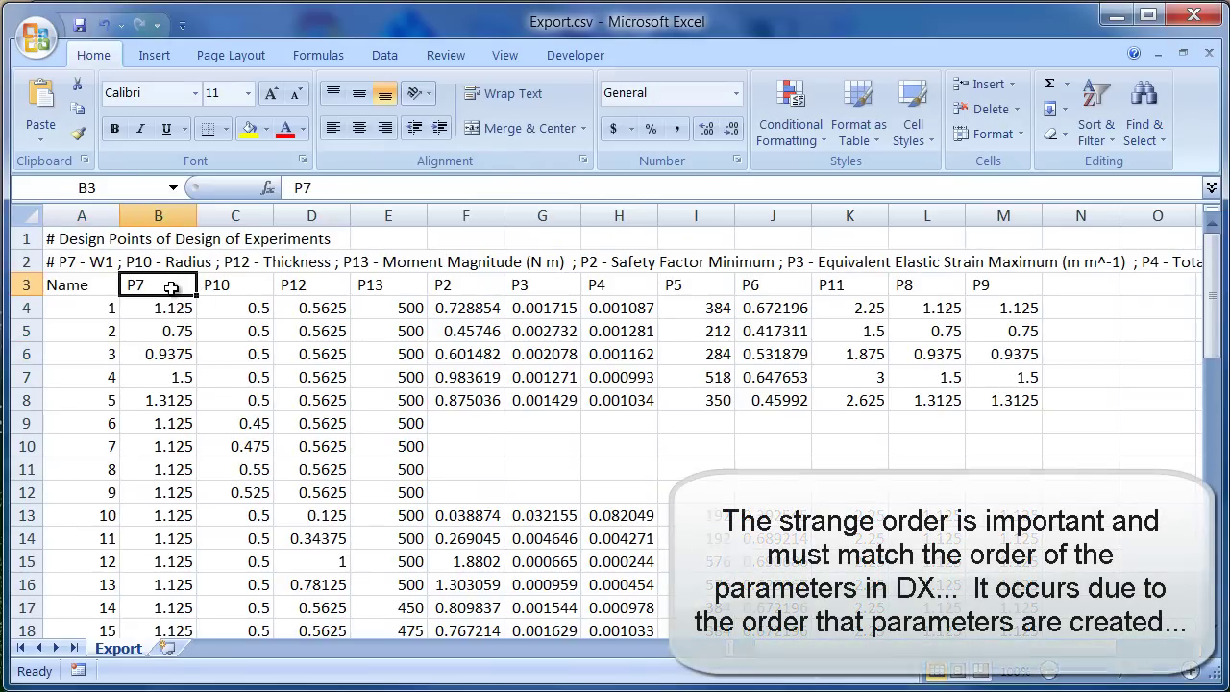
pyautogui.click(161, 315)
pyautogui.click(55, 261)
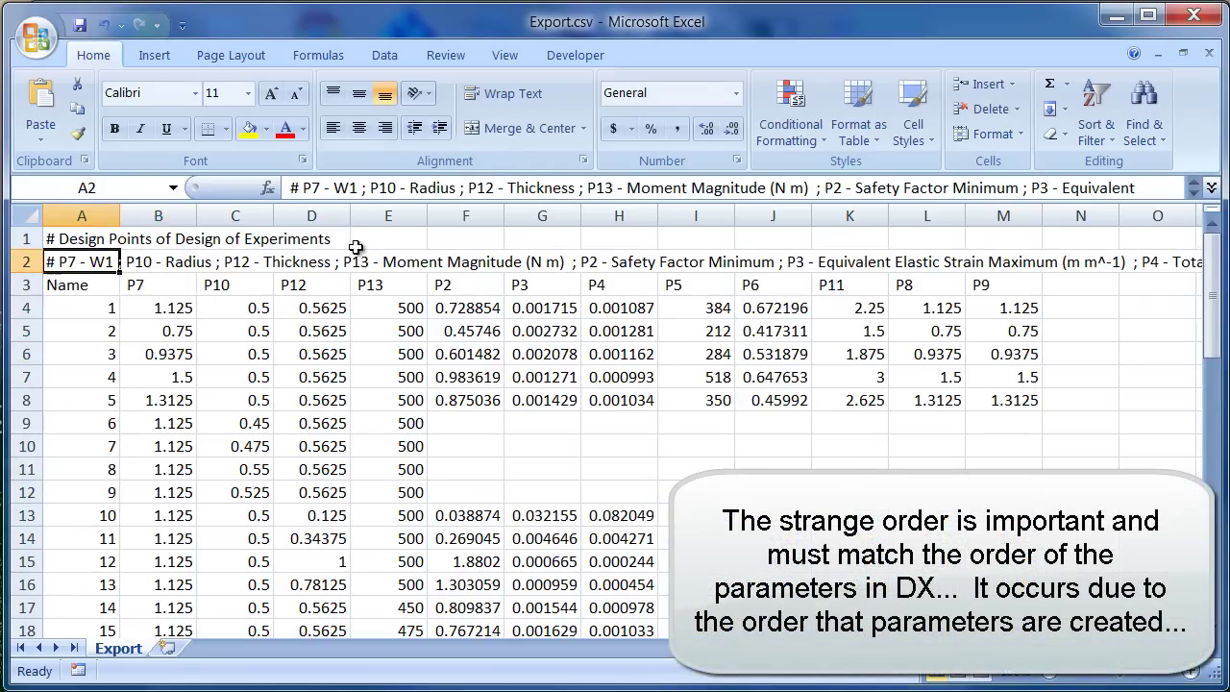
pyautogui.click(209, 291)
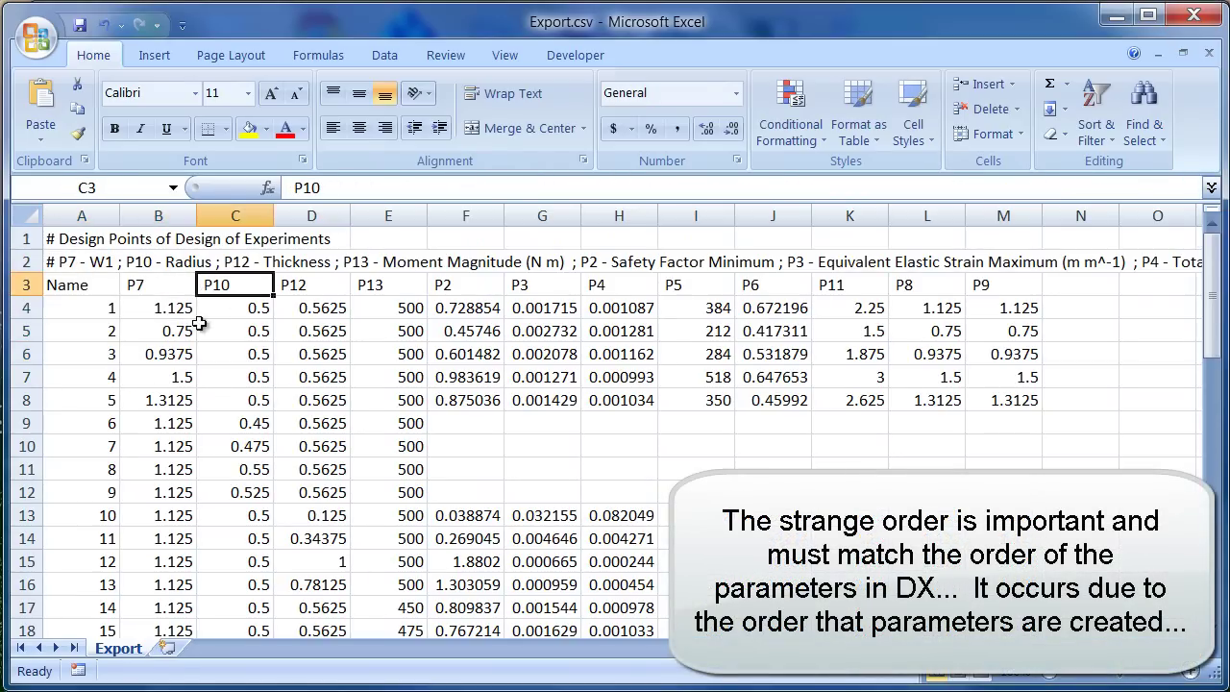
pyautogui.click(252, 312)
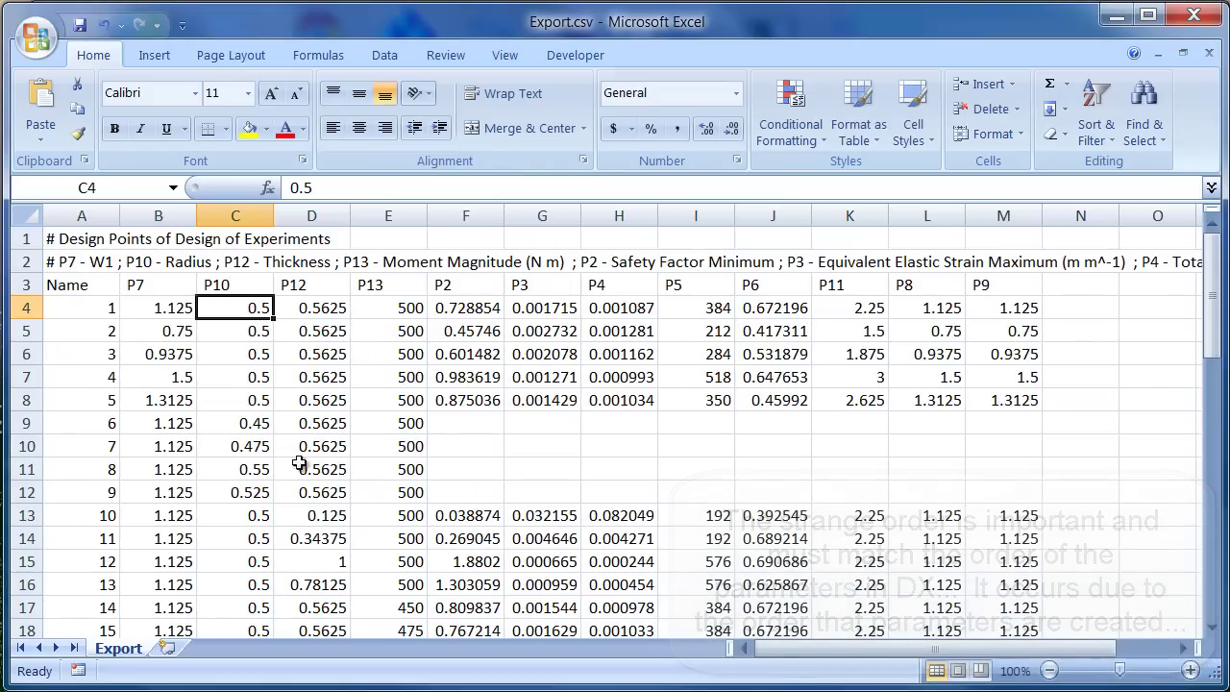
pyautogui.click(469, 425)
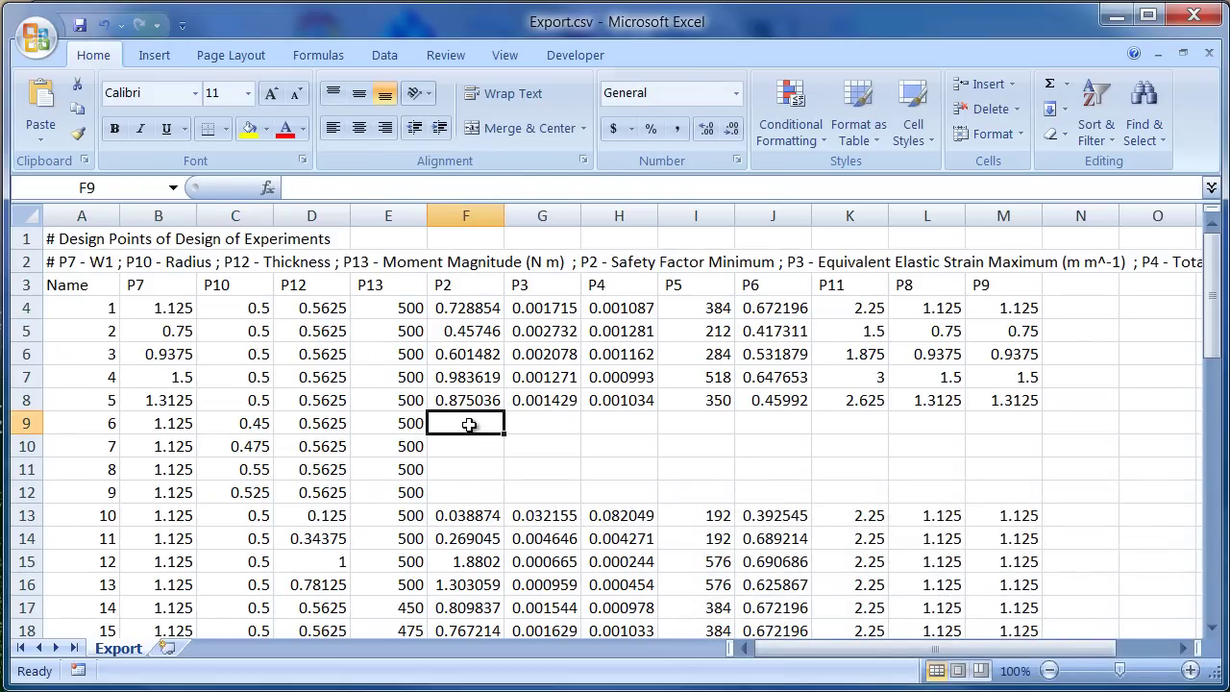
# Enter 0.85 as P2 and 0.001 as P3 for design point 6.
pyautogui.write('.')
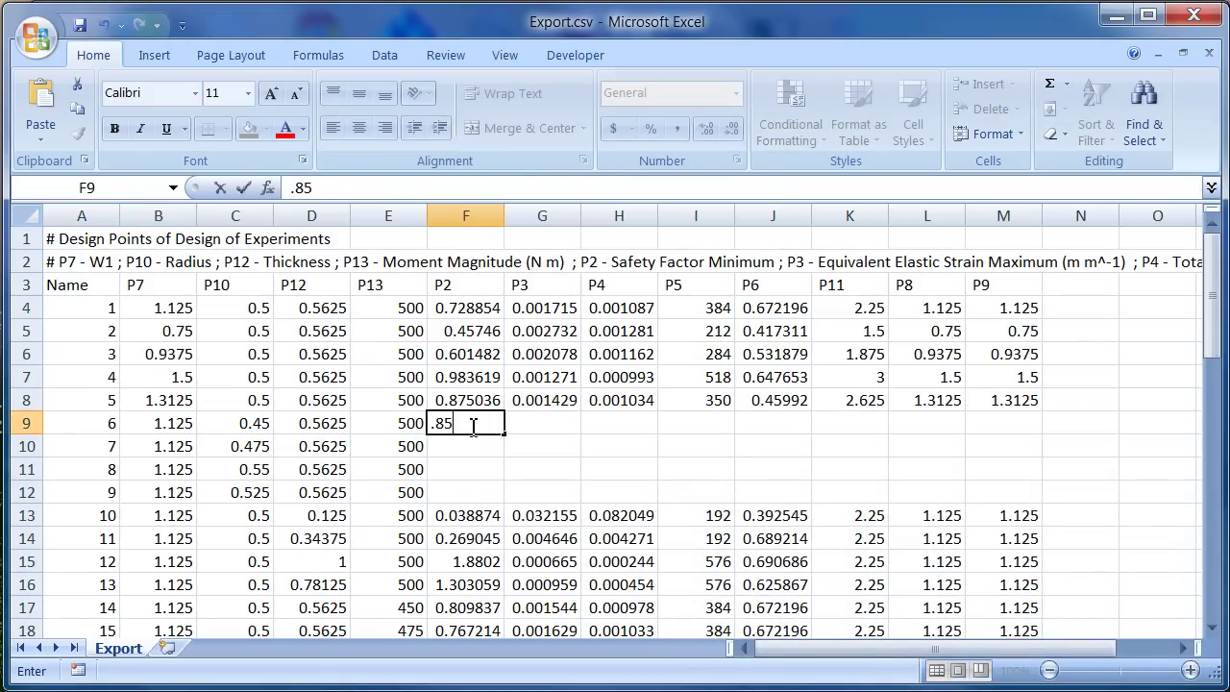
pyautogui.write('85')
pyautogui.click(526, 422)
pyautogui.write('.001')
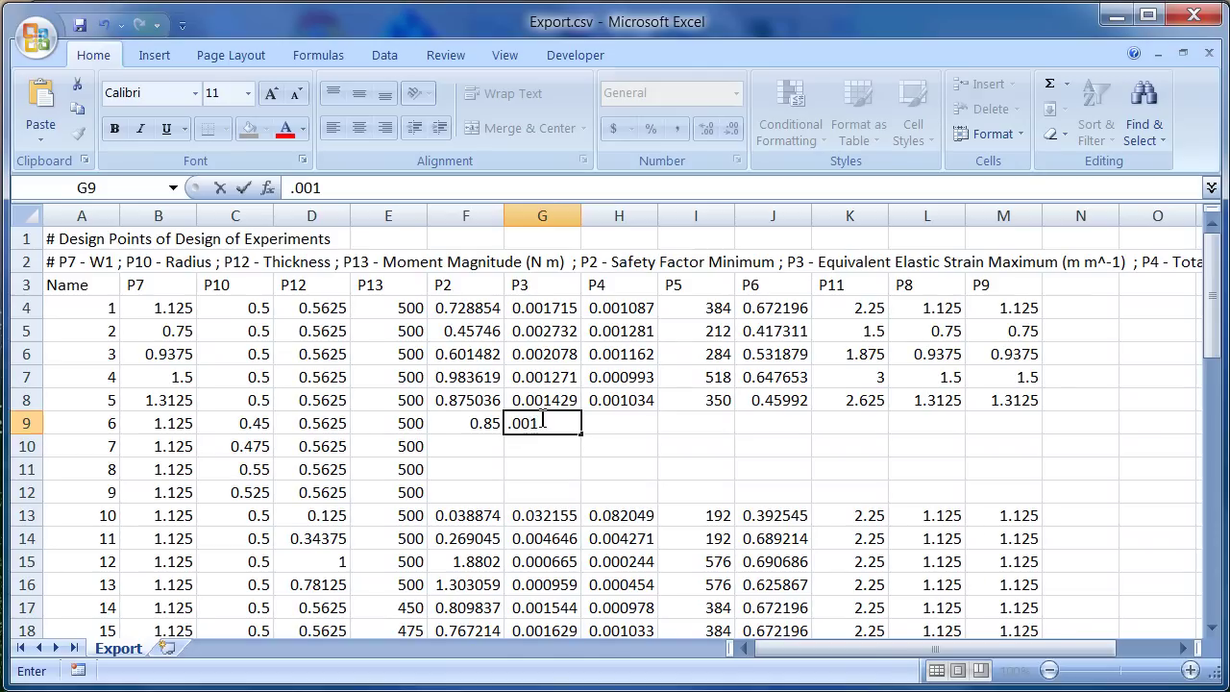
pyautogui.click(621, 438)
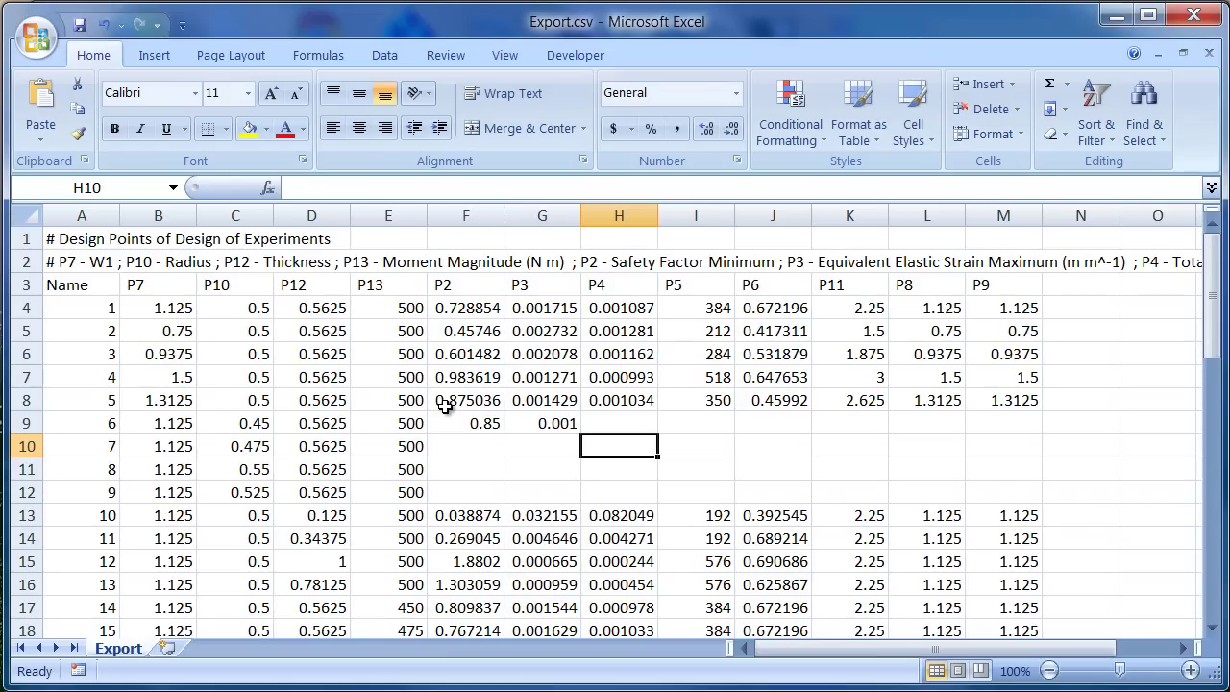
pyautogui.moveTo(543, 630)
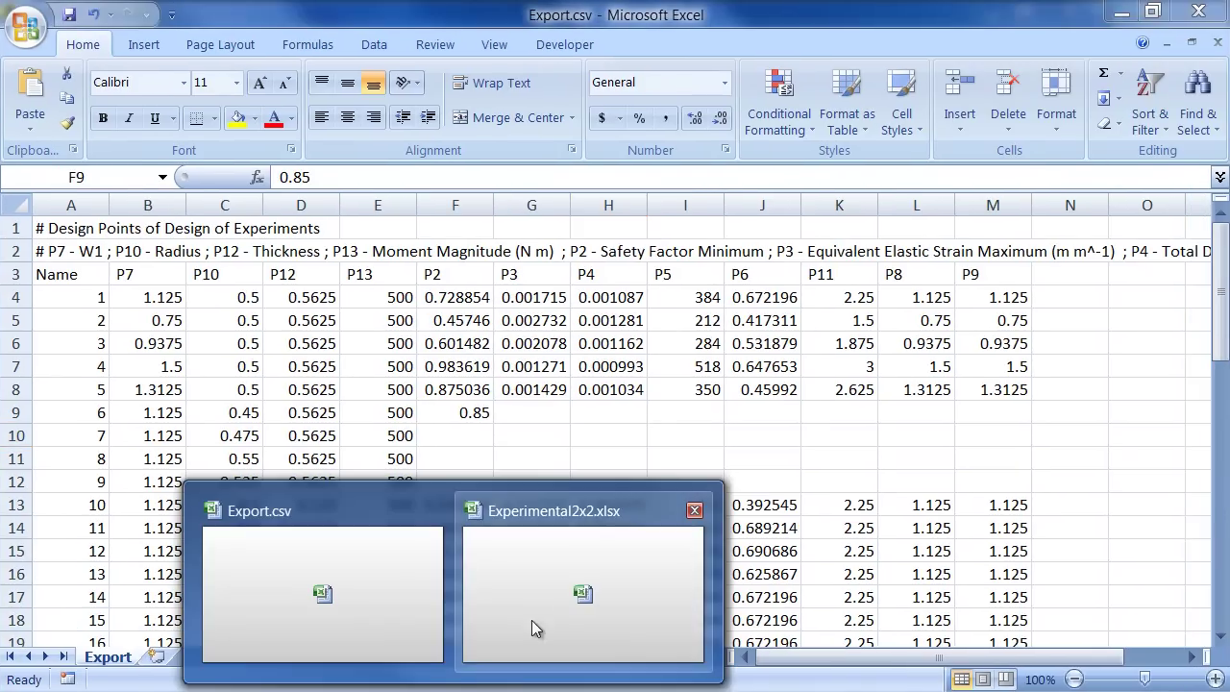
pyautogui.click(521, 606)
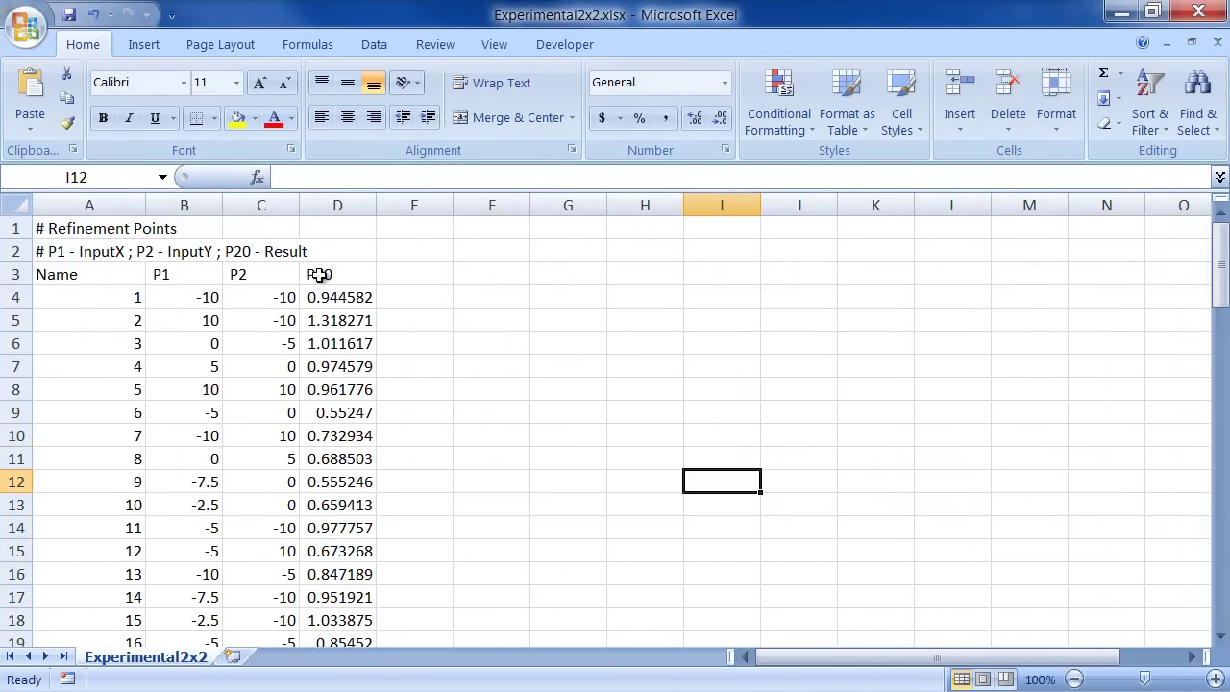
pyautogui.click(91, 231)
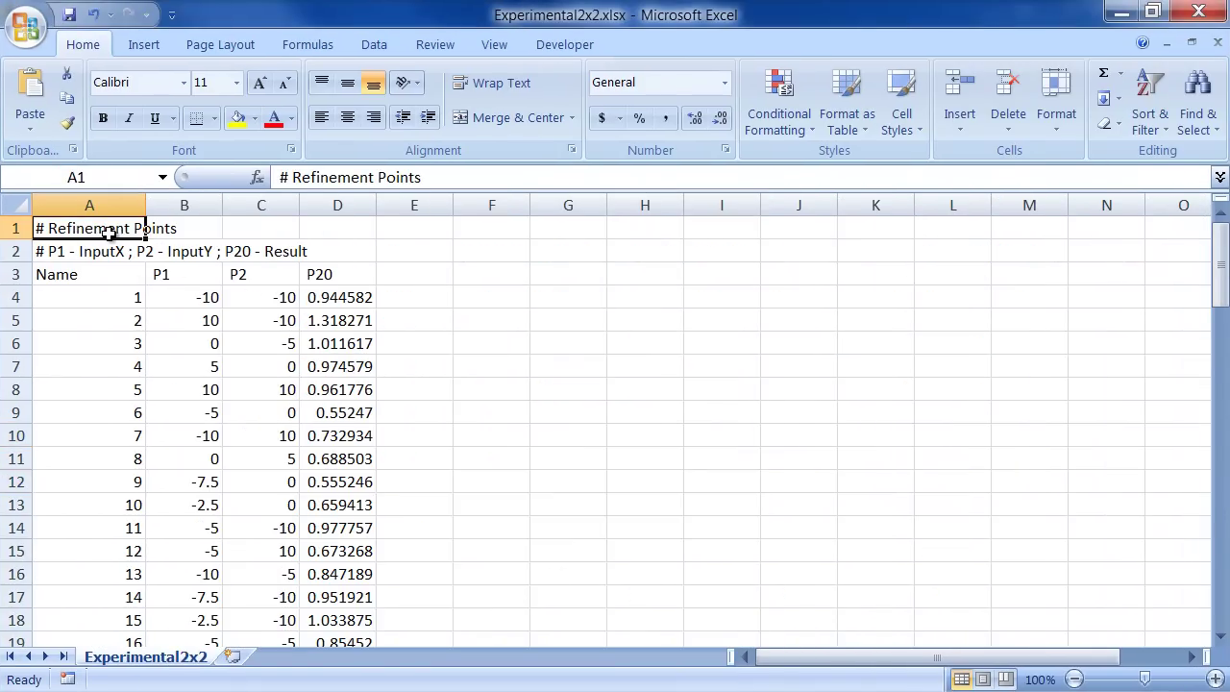
pyautogui.click(52, 255)
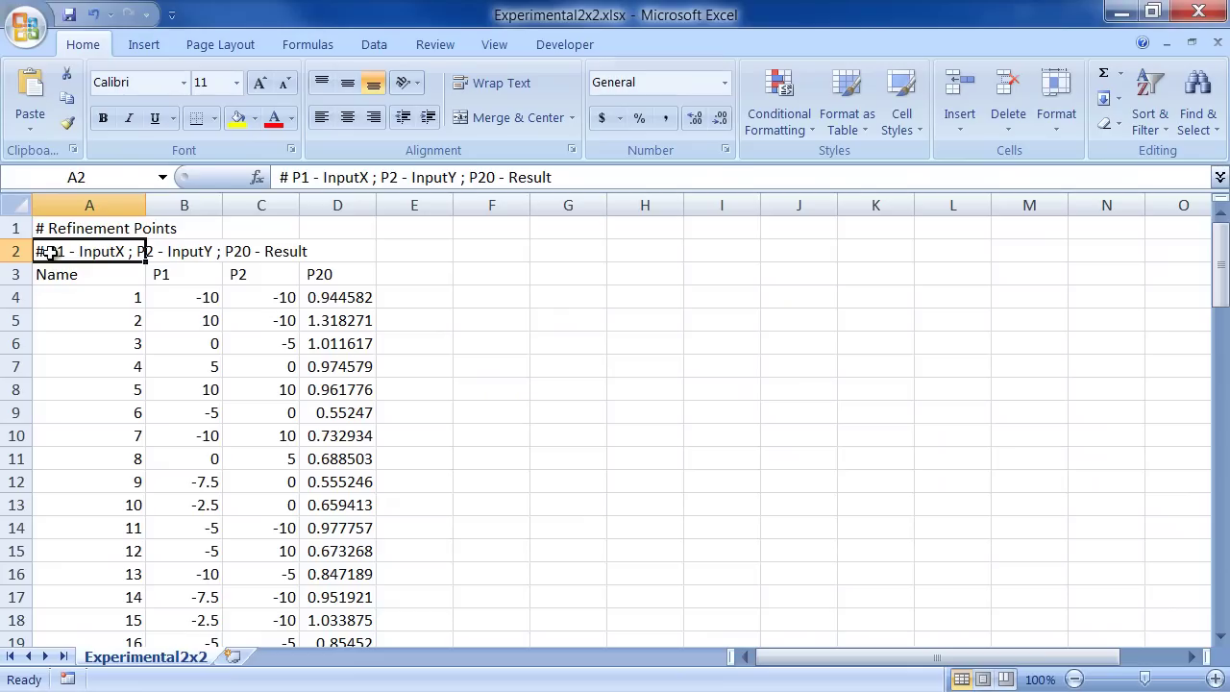
pyautogui.click(288, 178)
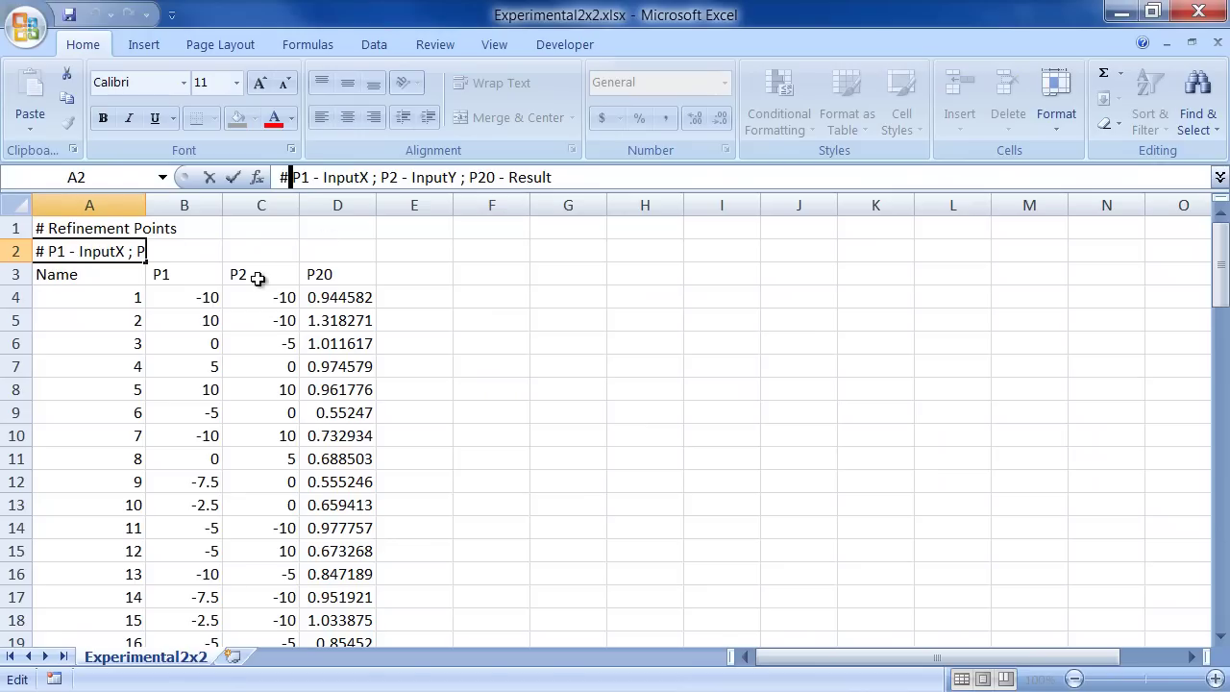
pyautogui.click(337, 272)
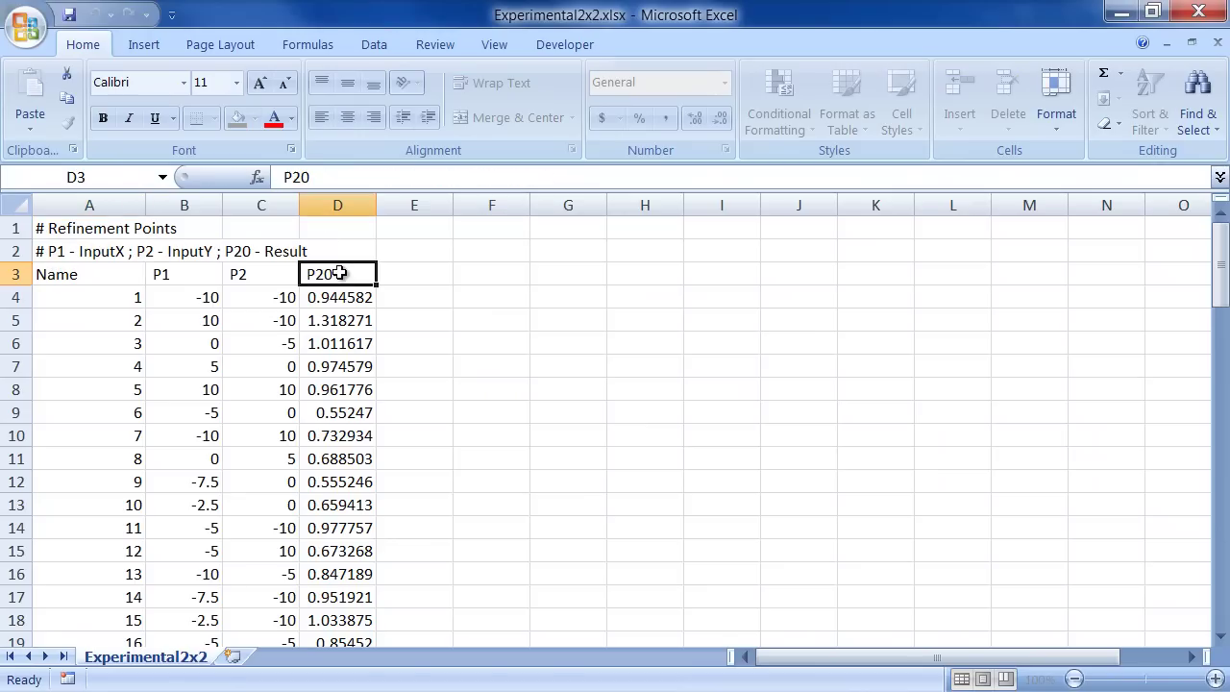
pyautogui.moveTo(89, 297); pyautogui.dragTo(66, 615)
pyautogui.scroll(-8, 95, 540)
pyautogui.scroll(-17, 95, 539)
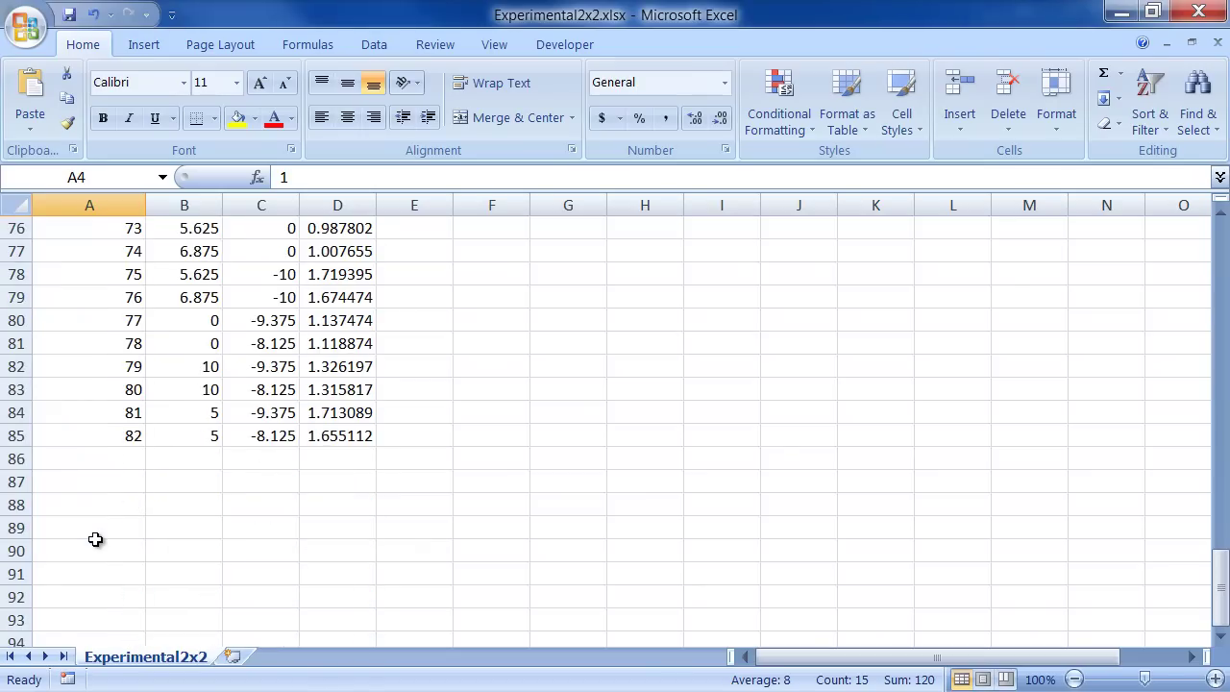
pyautogui.click(114, 436)
pyautogui.scroll(20, 113, 437)
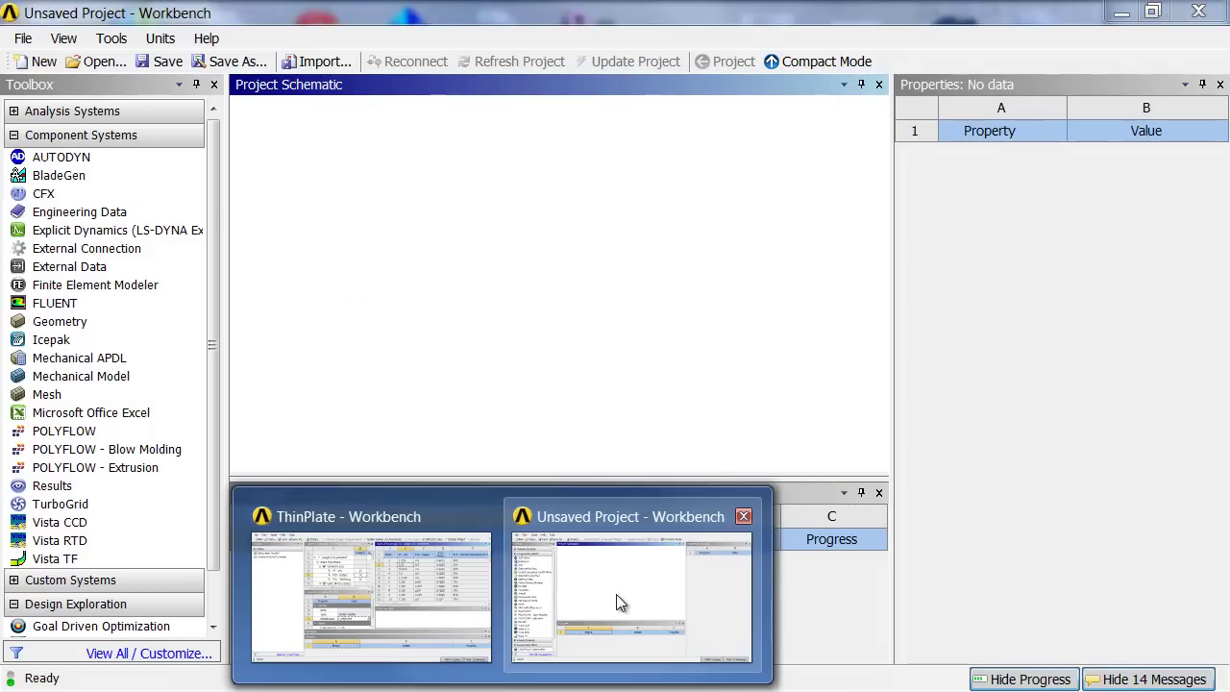
# Add a standalone Goal Driven Optimization system to the Project Schematic.
pyautogui.click(616, 594)
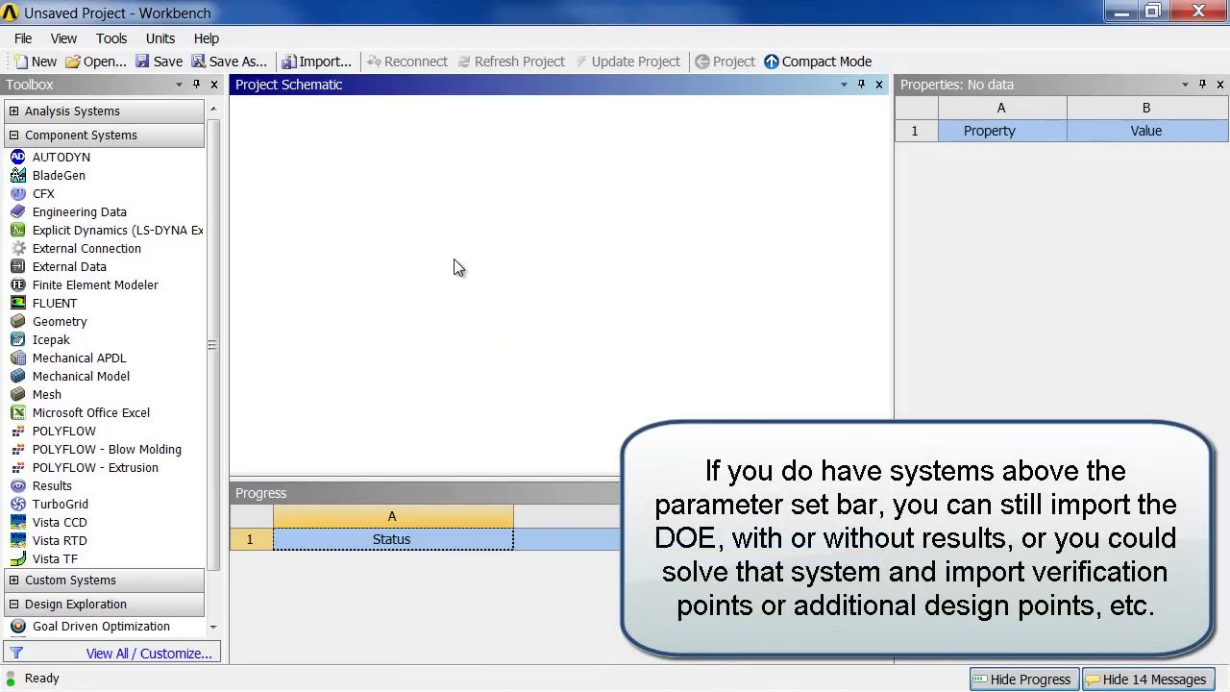
pyautogui.scroll(-1, 213, 412)
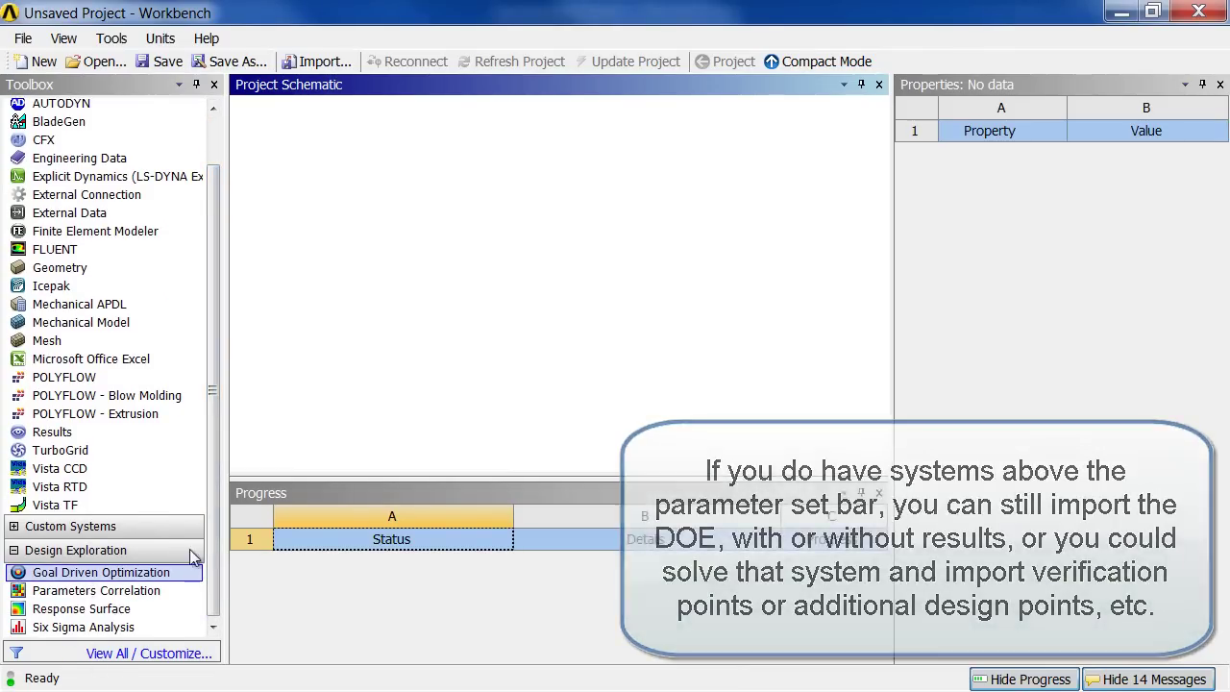
pyautogui.moveTo(190, 555); pyautogui.dragTo(363, 179)
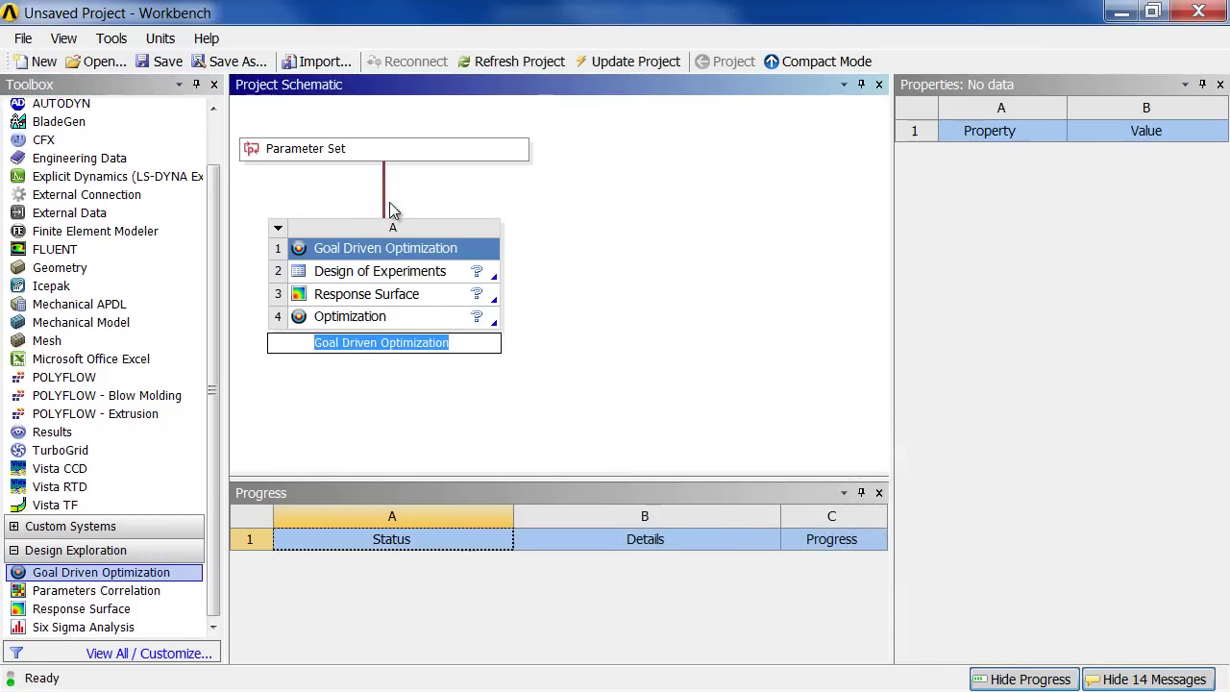
pyautogui.click(424, 276)
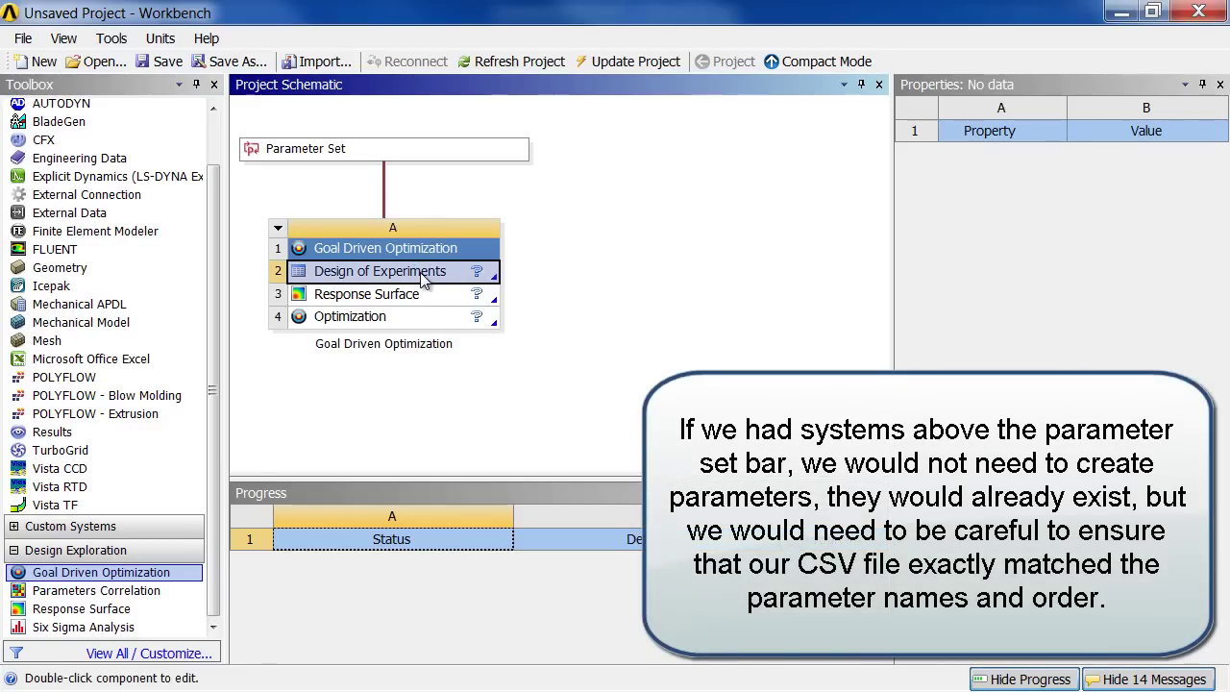
# Check the Design of Experiments settings, then return and select the Parameter Set.
pyautogui.doubleClick(420, 273)
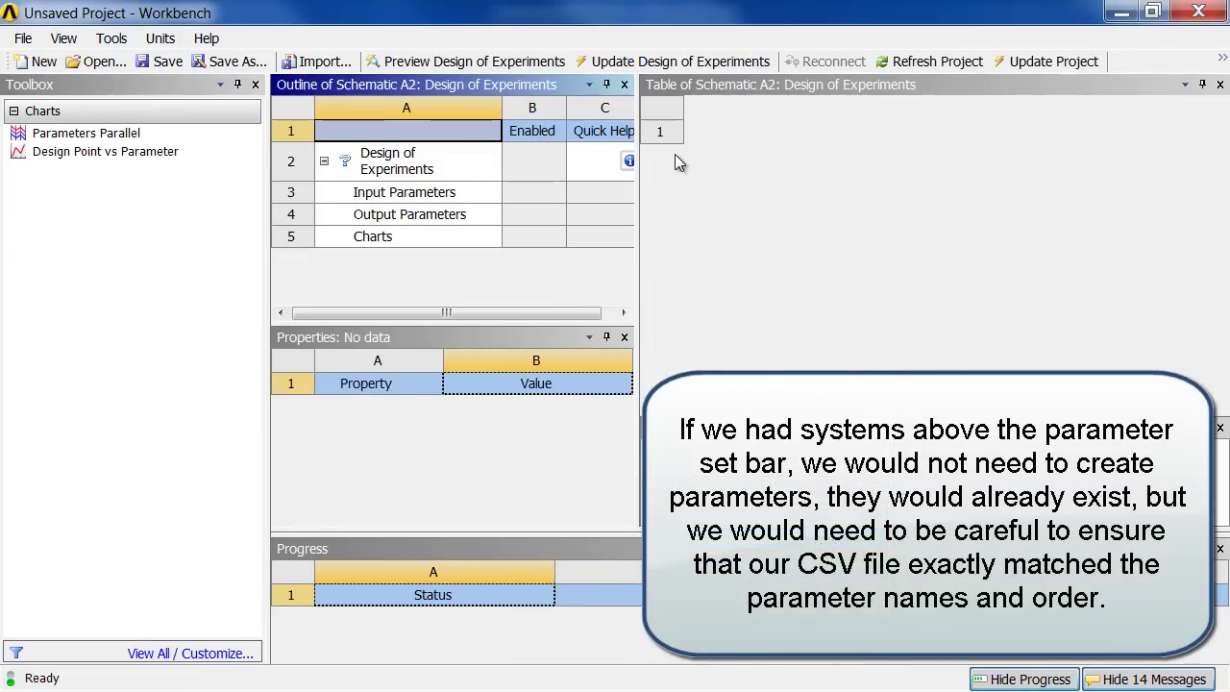
pyautogui.click(1144, 60)
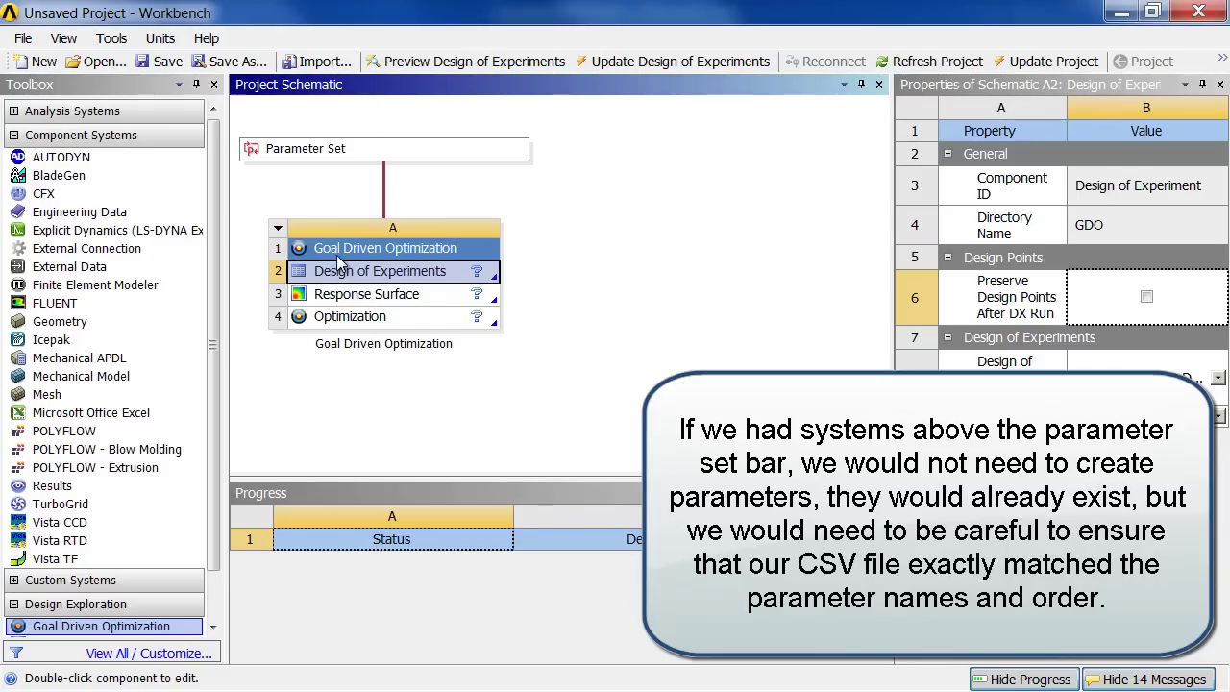
pyautogui.click(343, 151)
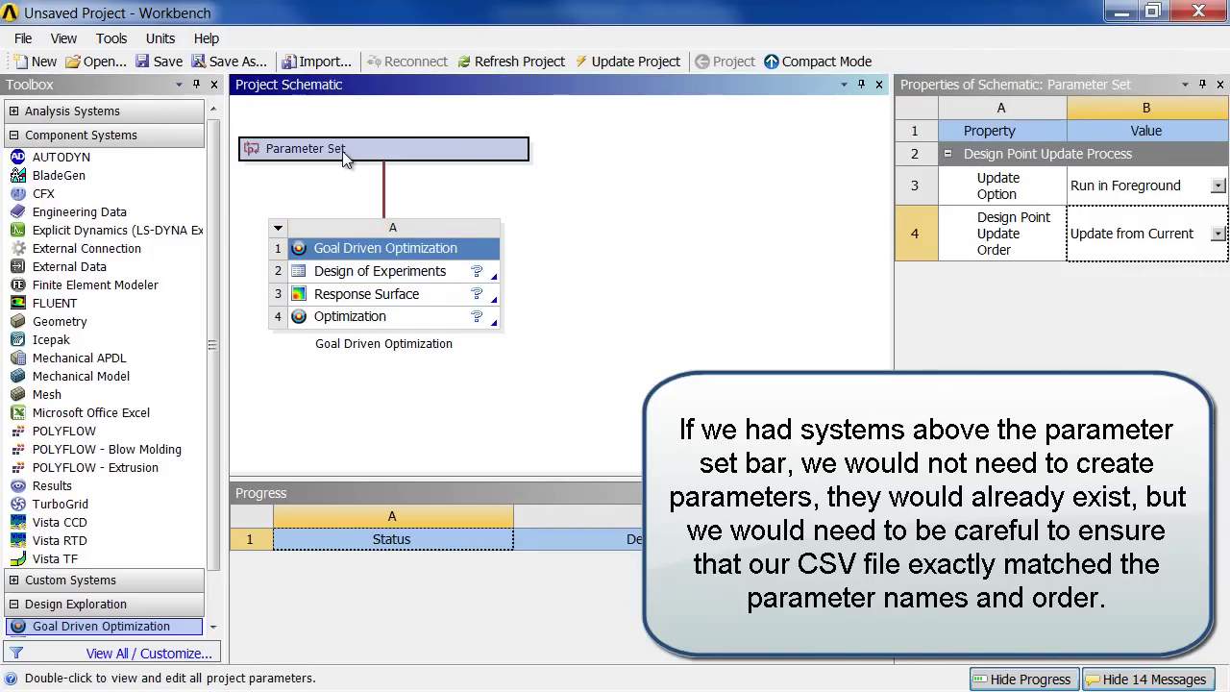
# Open the Parameter Set and add input parameter InputX with value 1.
pyautogui.doubleClick(342, 151)
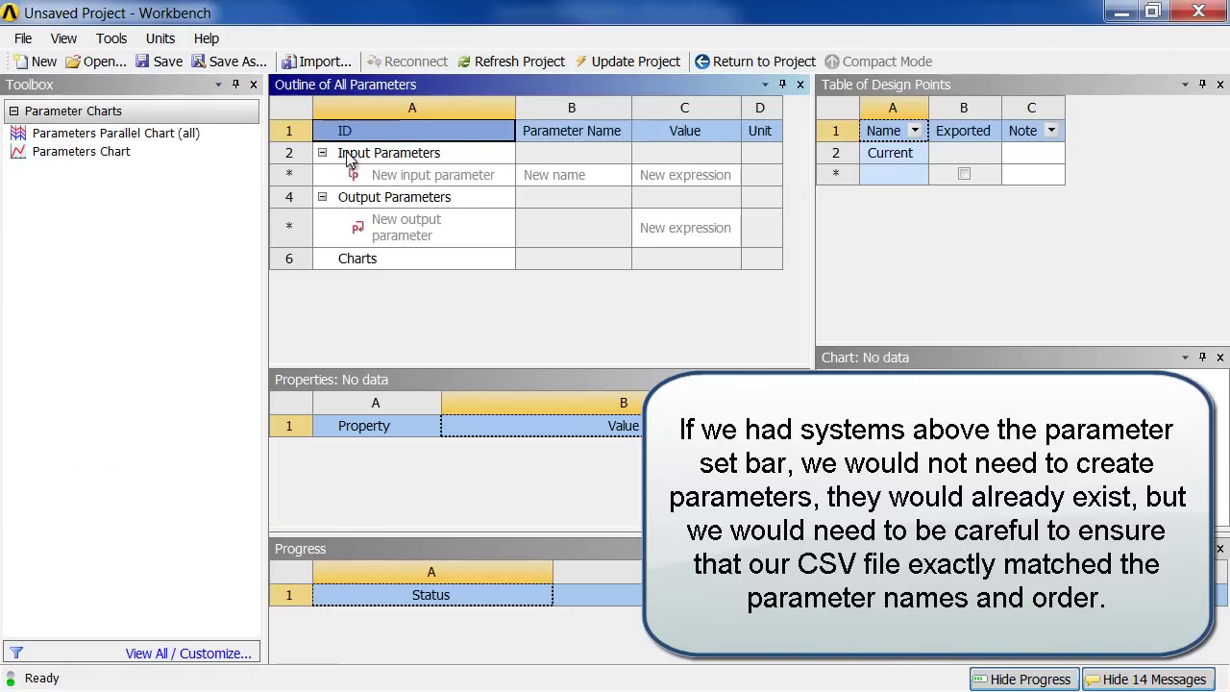
pyautogui.click(561, 174)
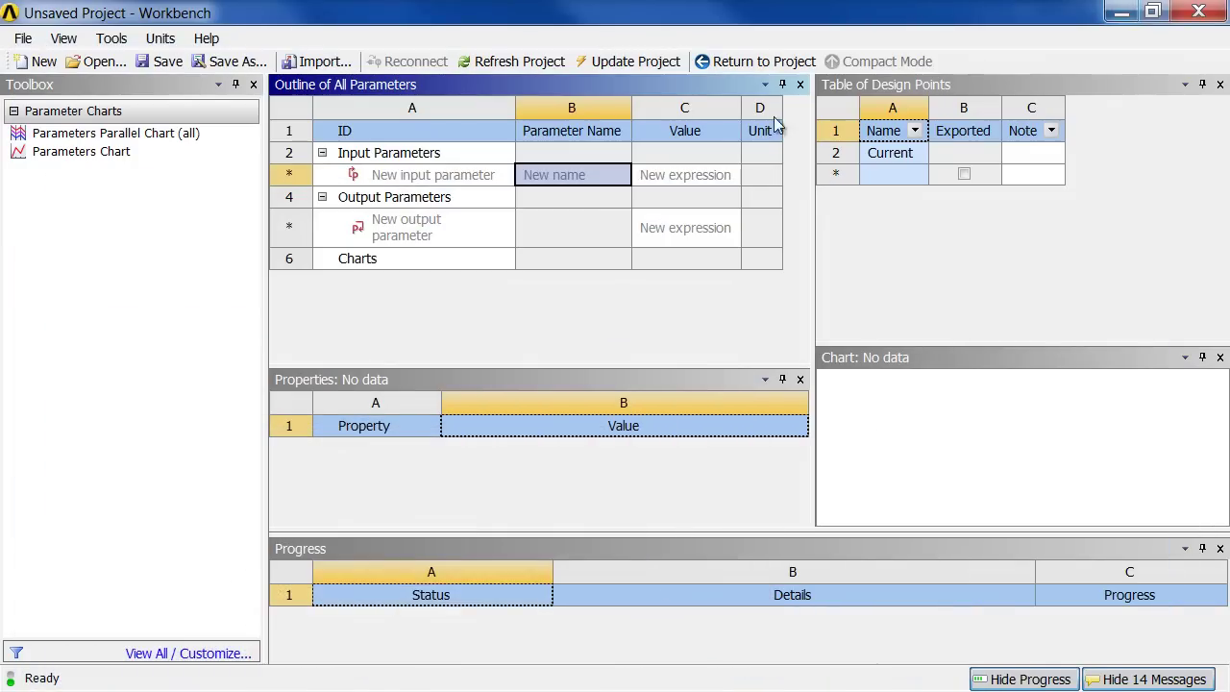
pyautogui.click(593, 179)
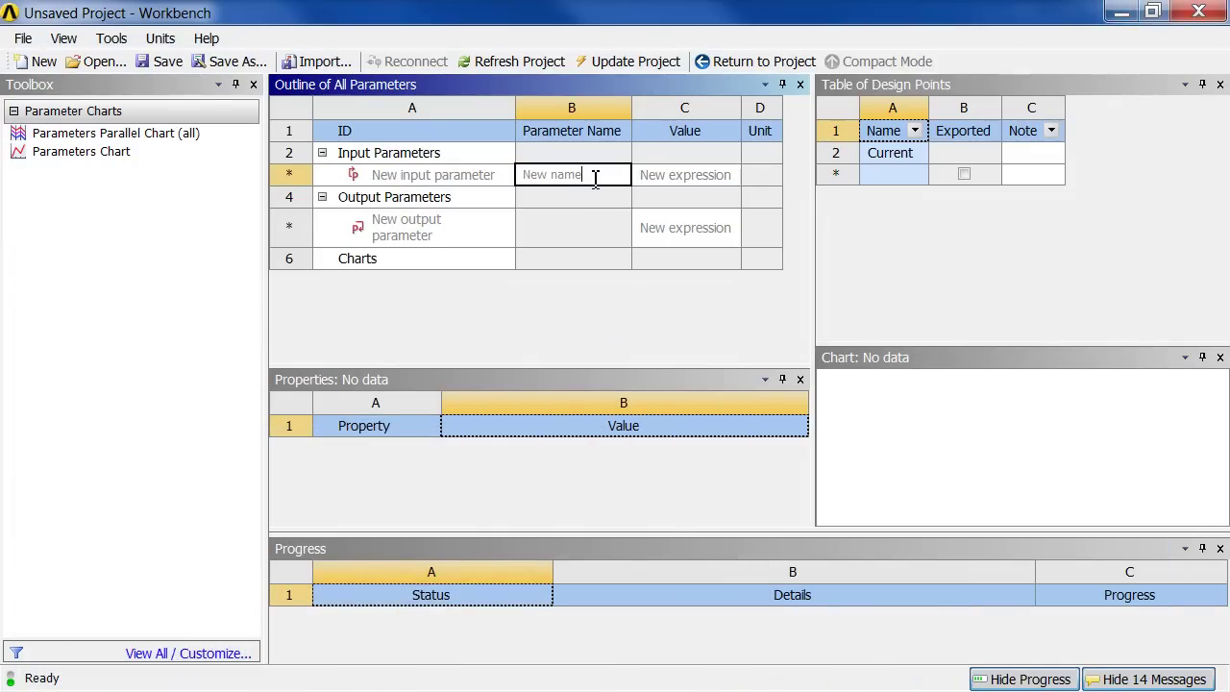
pyautogui.write('l')
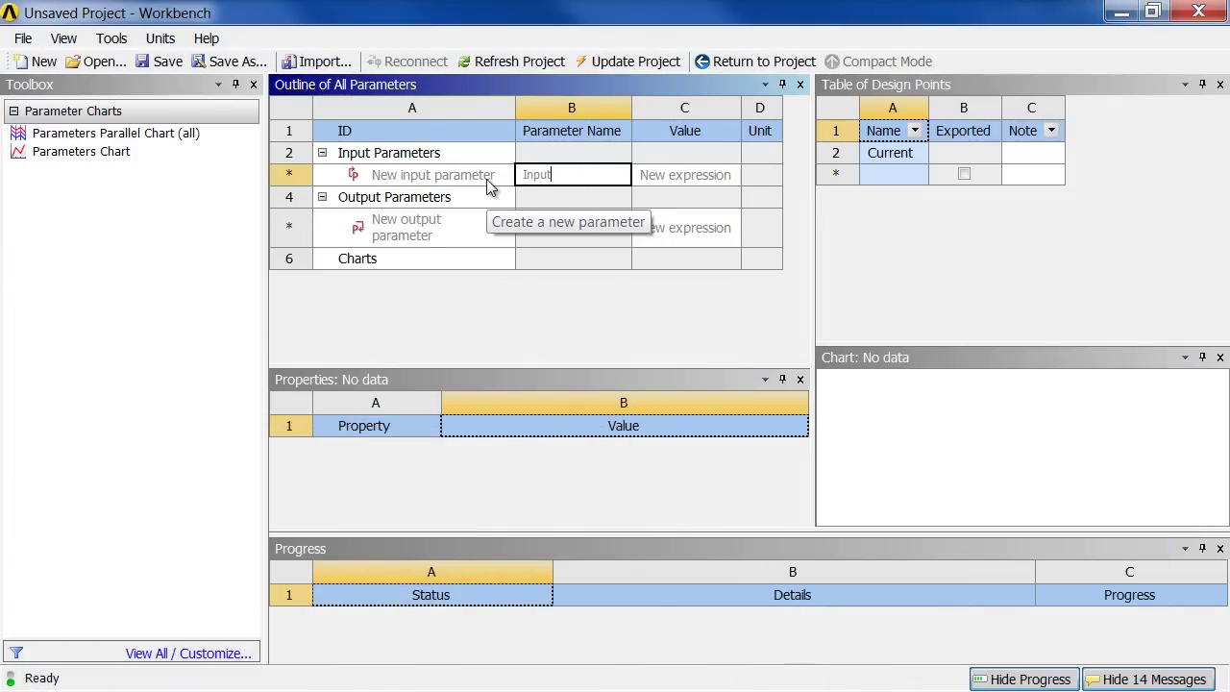
pyautogui.write('nputX')
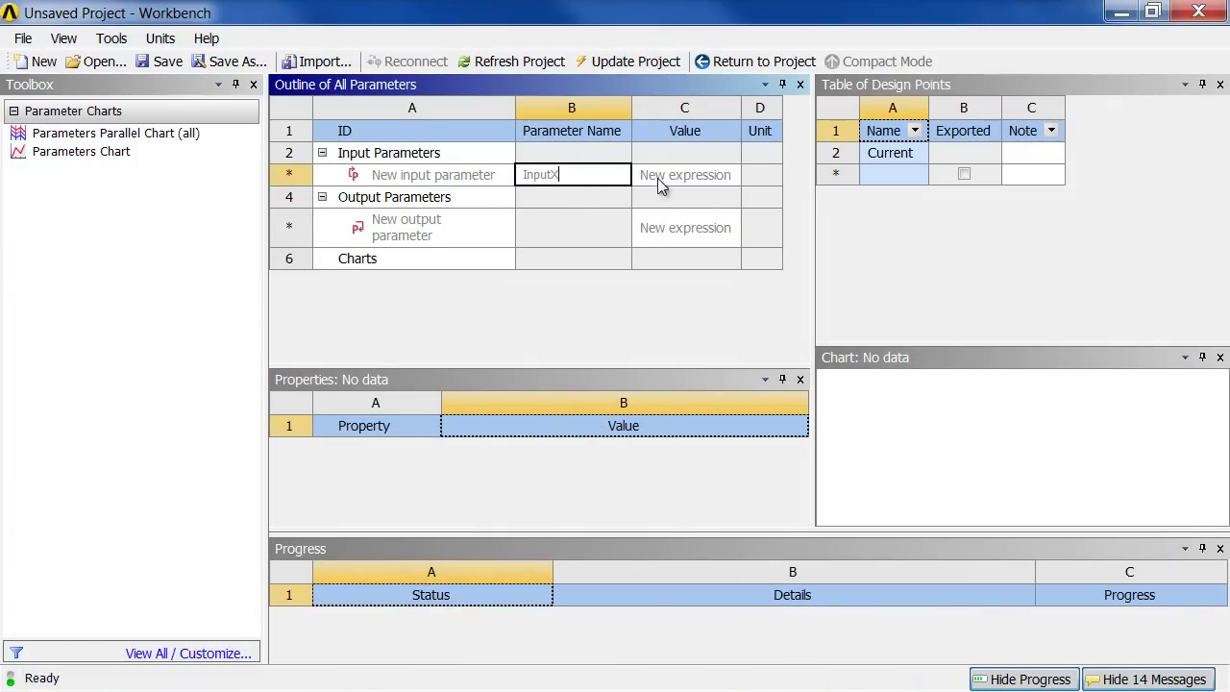
pyautogui.click(661, 177)
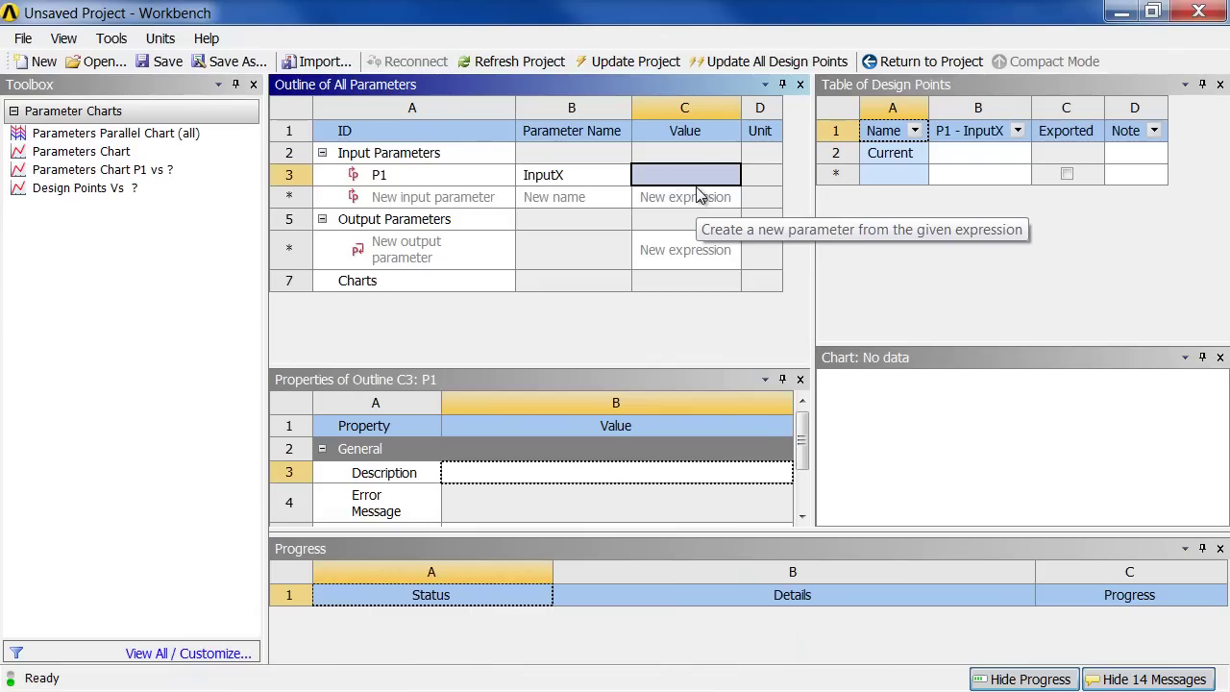
pyautogui.click(707, 173)
pyautogui.click(585, 198)
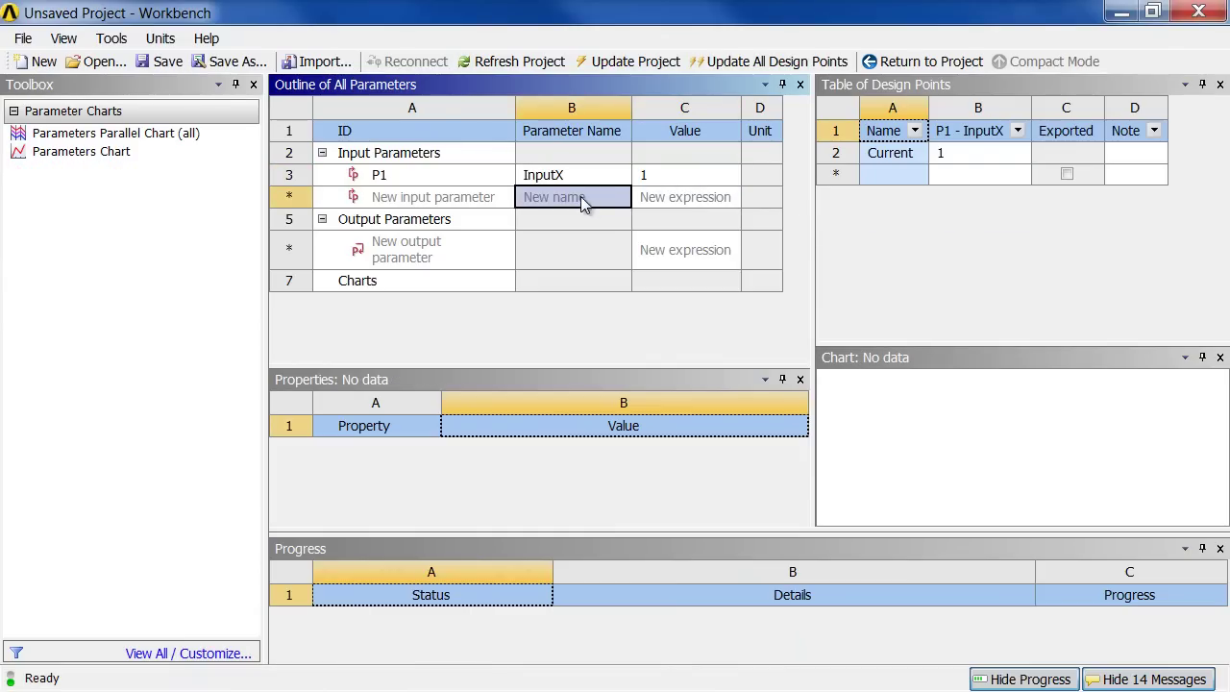
# Add a second input parameter InputY with value 1.
pyautogui.click(578, 198)
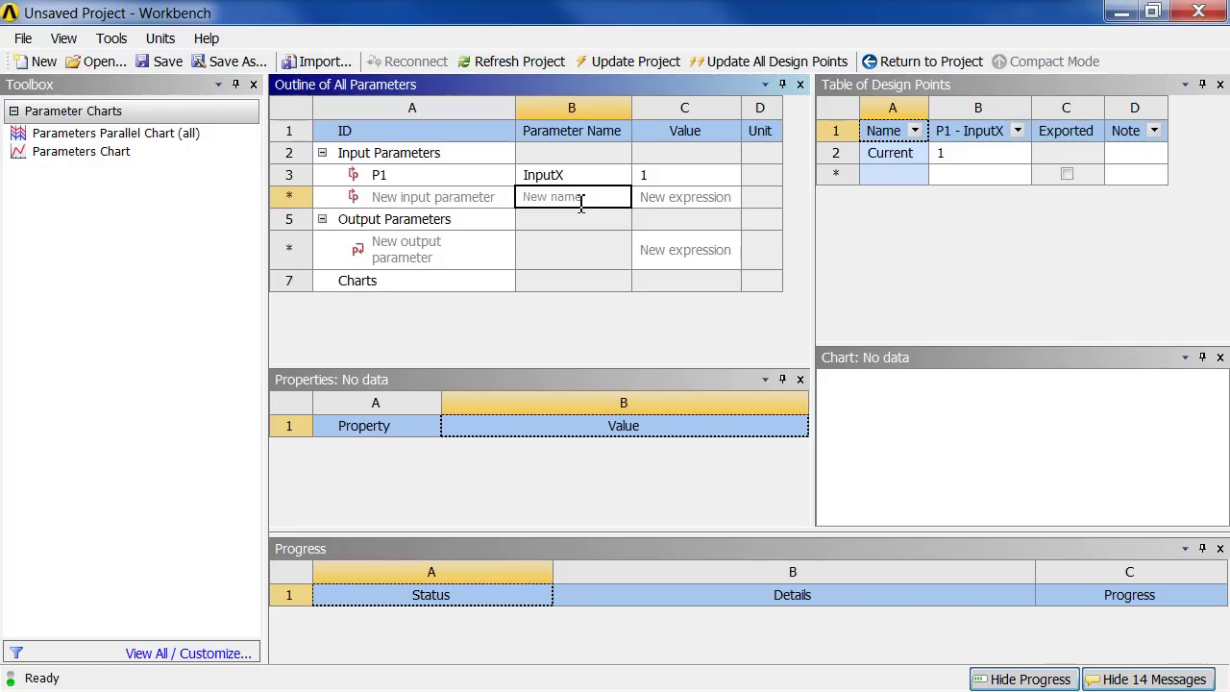
pyautogui.moveTo(581, 205); pyautogui.dragTo(517, 212)
pyautogui.write('InputY')
pyautogui.click(690, 198)
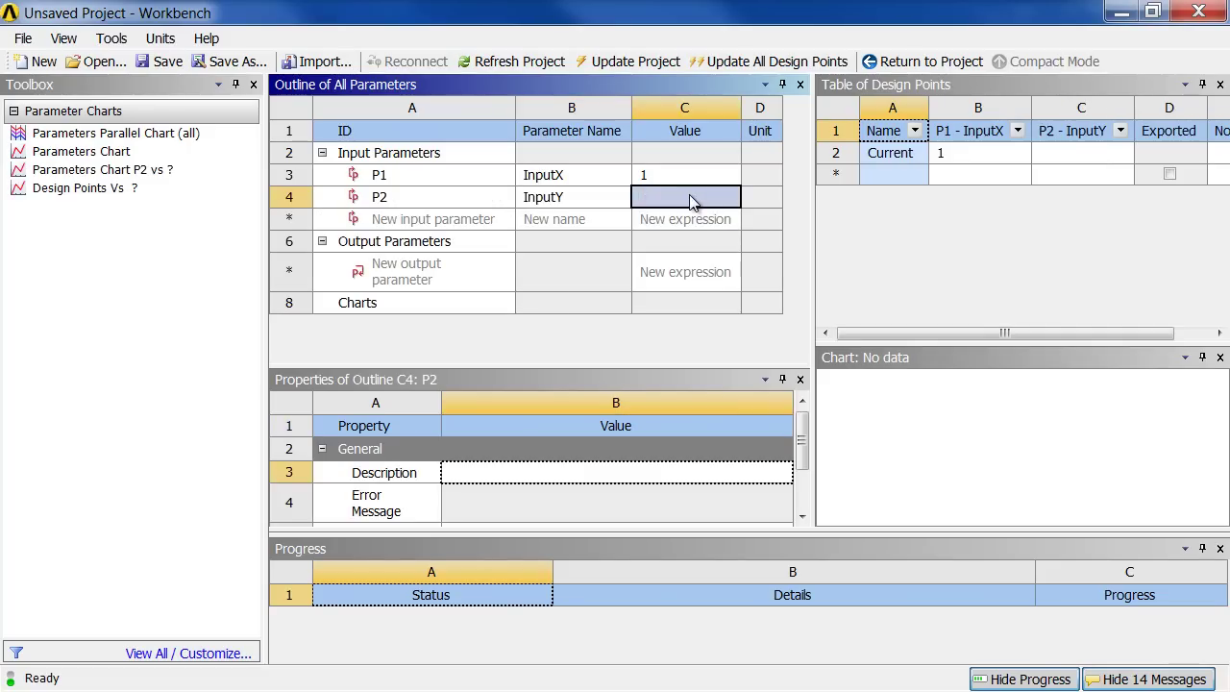
pyautogui.write('1')
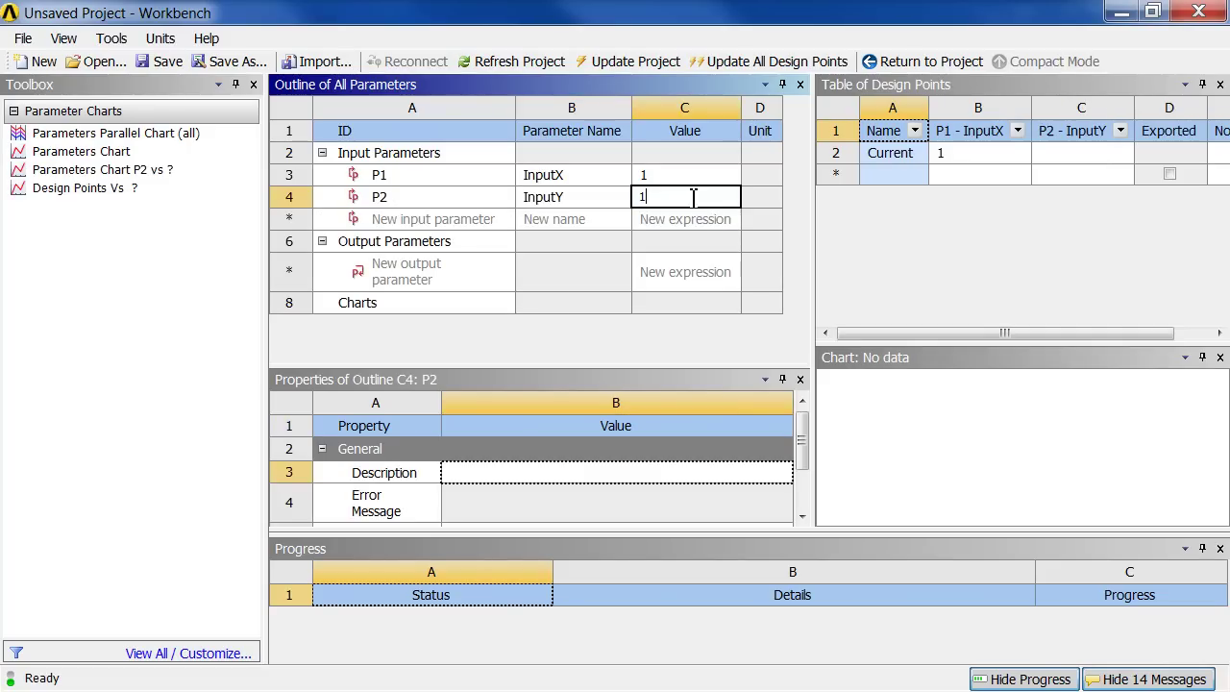
pyautogui.click(658, 329)
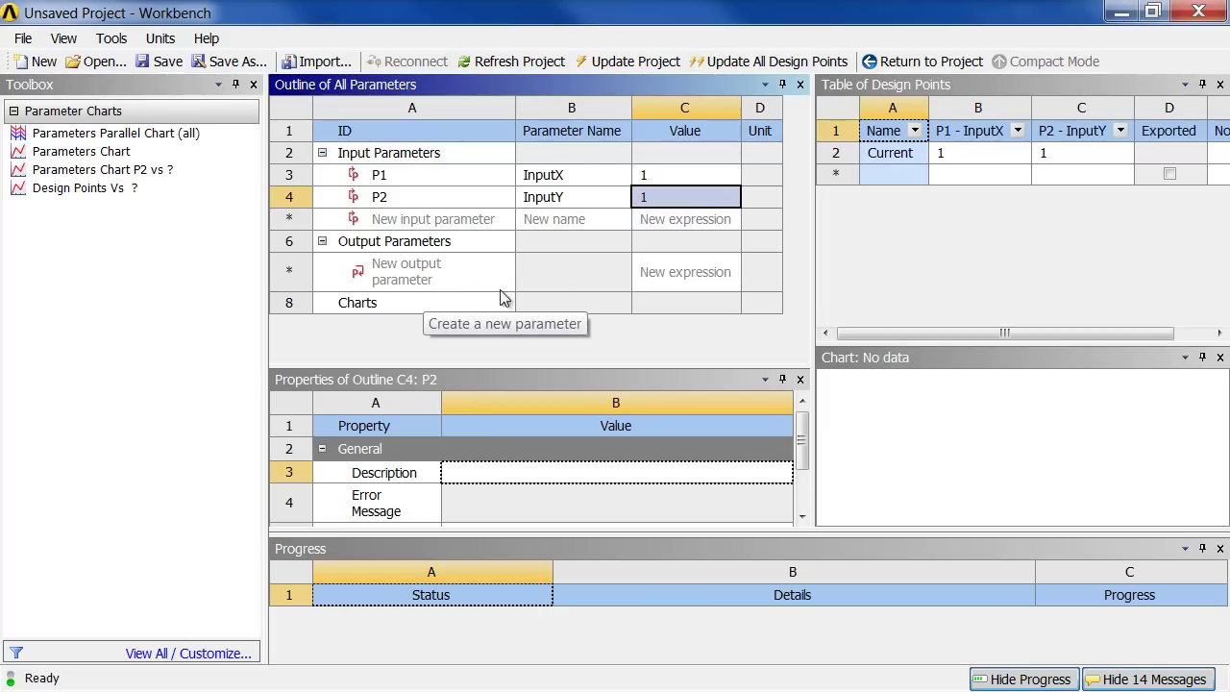
# Add an output parameter with expression 0.5 and name it Result.
pyautogui.doubleClick(677, 281)
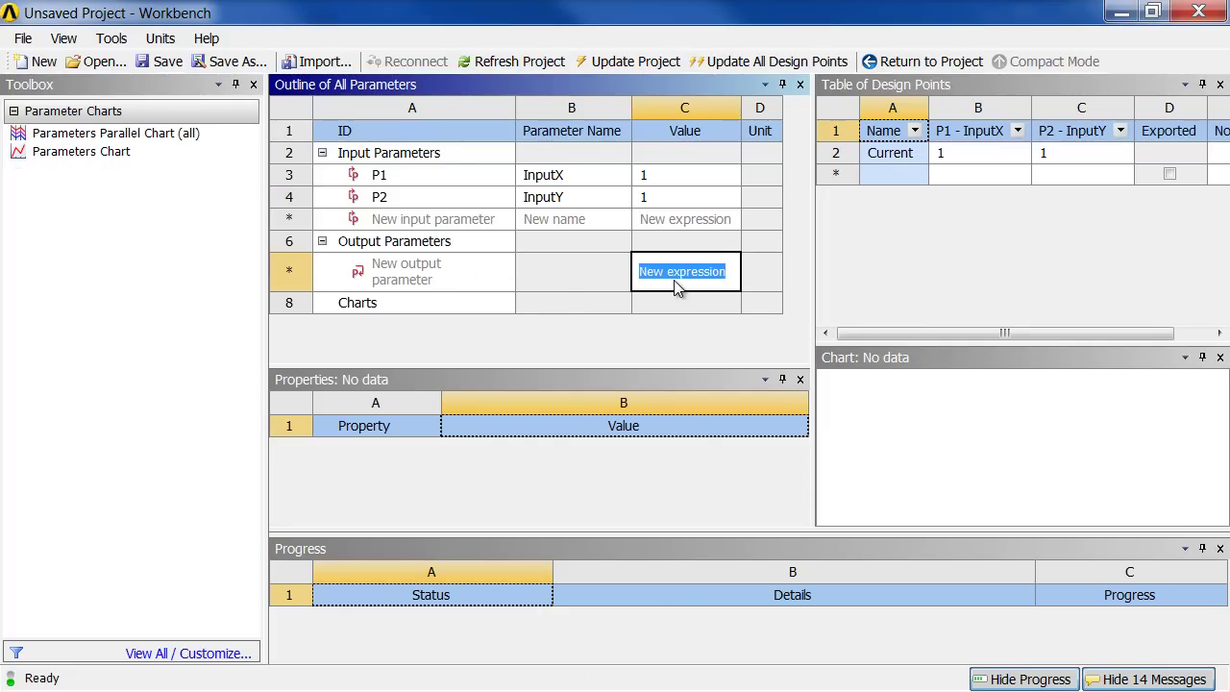
pyautogui.write('0.5')
pyautogui.press('Return')
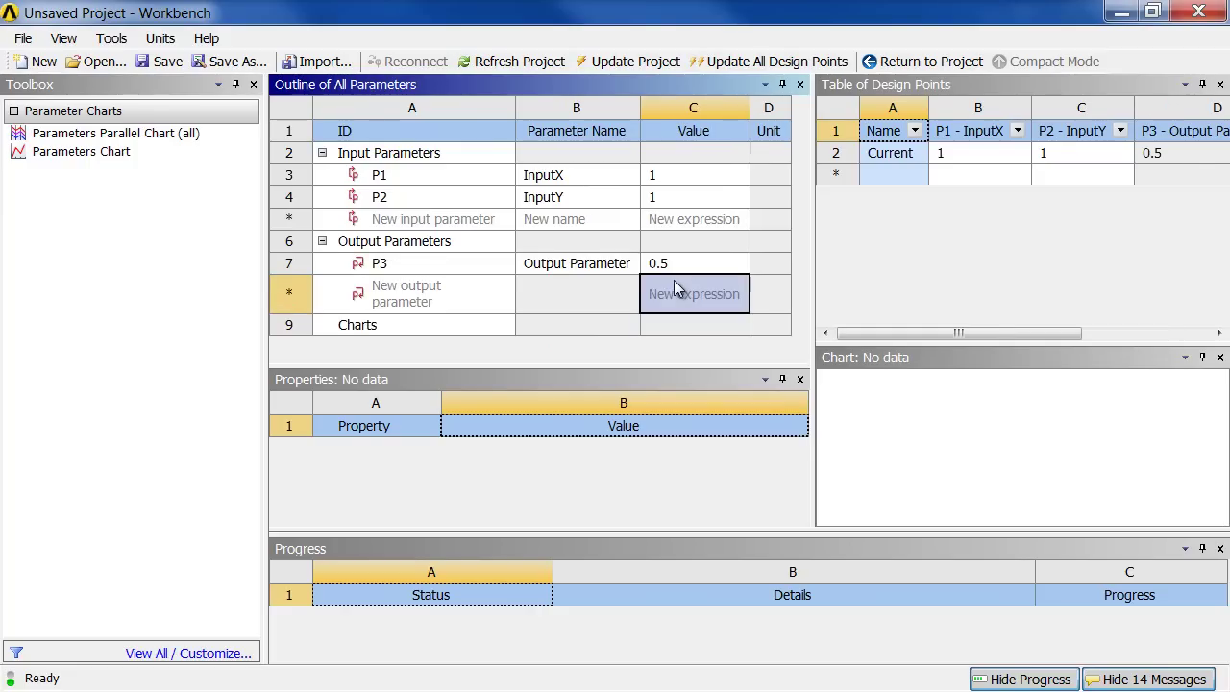
pyautogui.click(581, 275)
pyautogui.click(584, 273)
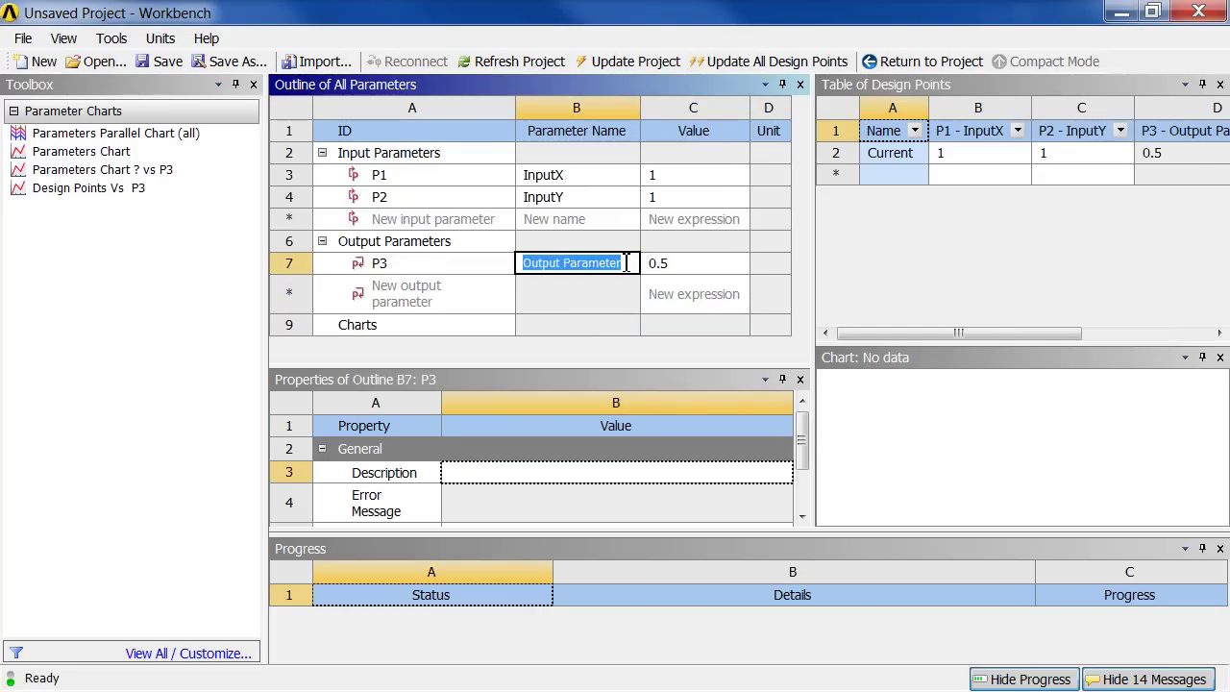
pyautogui.write('Result')
pyautogui.press('Return')
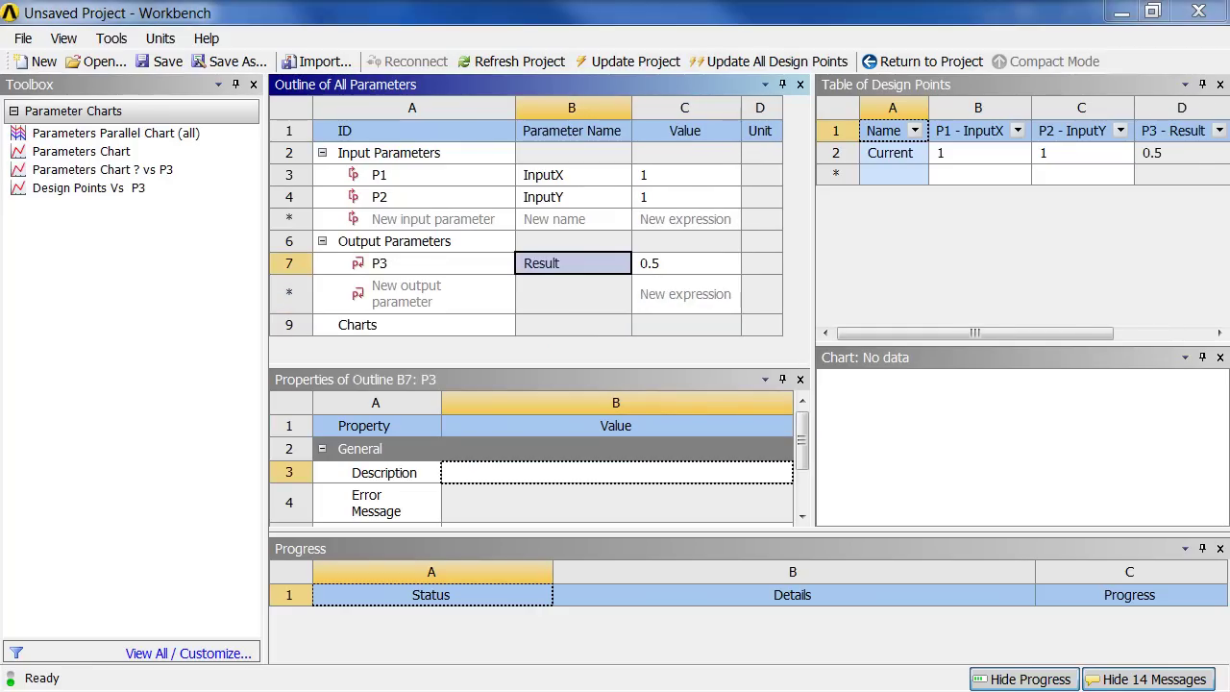
# Bring up Experimental2x2.xlsx and compare its P20 label with the Workbench parameters.
pyautogui.moveTo(577, 687)
pyautogui.click(581, 661)
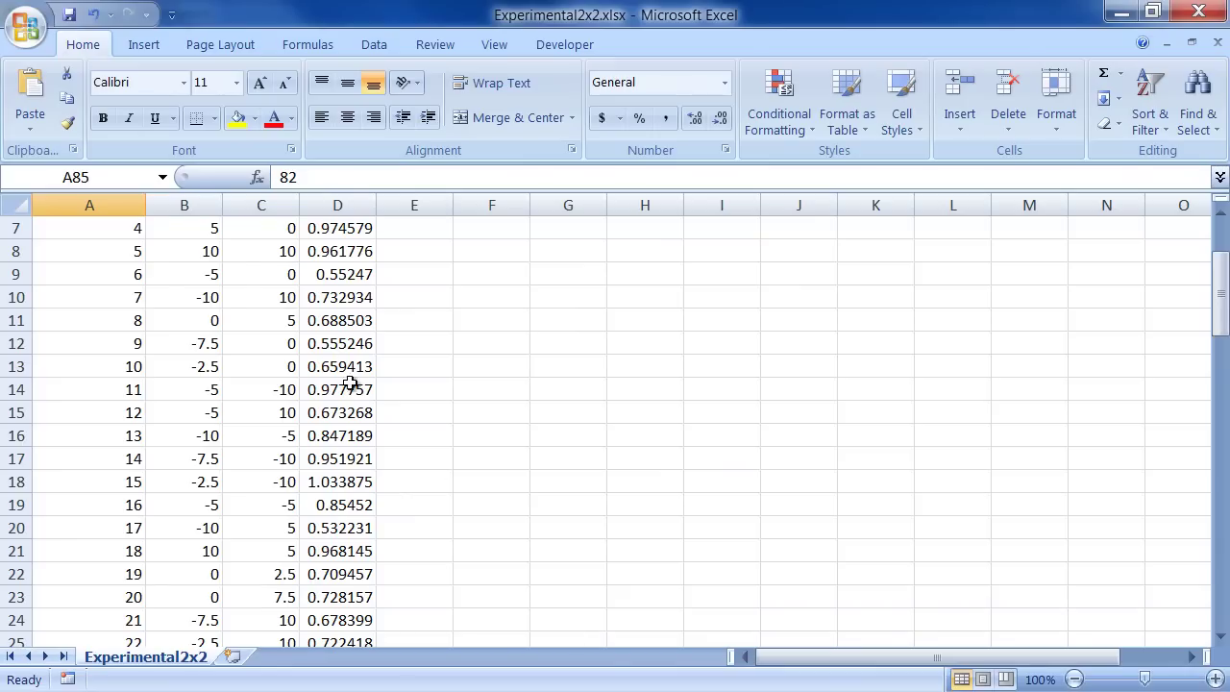
pyautogui.scroll(2, 421, 327)
pyautogui.click(282, 251)
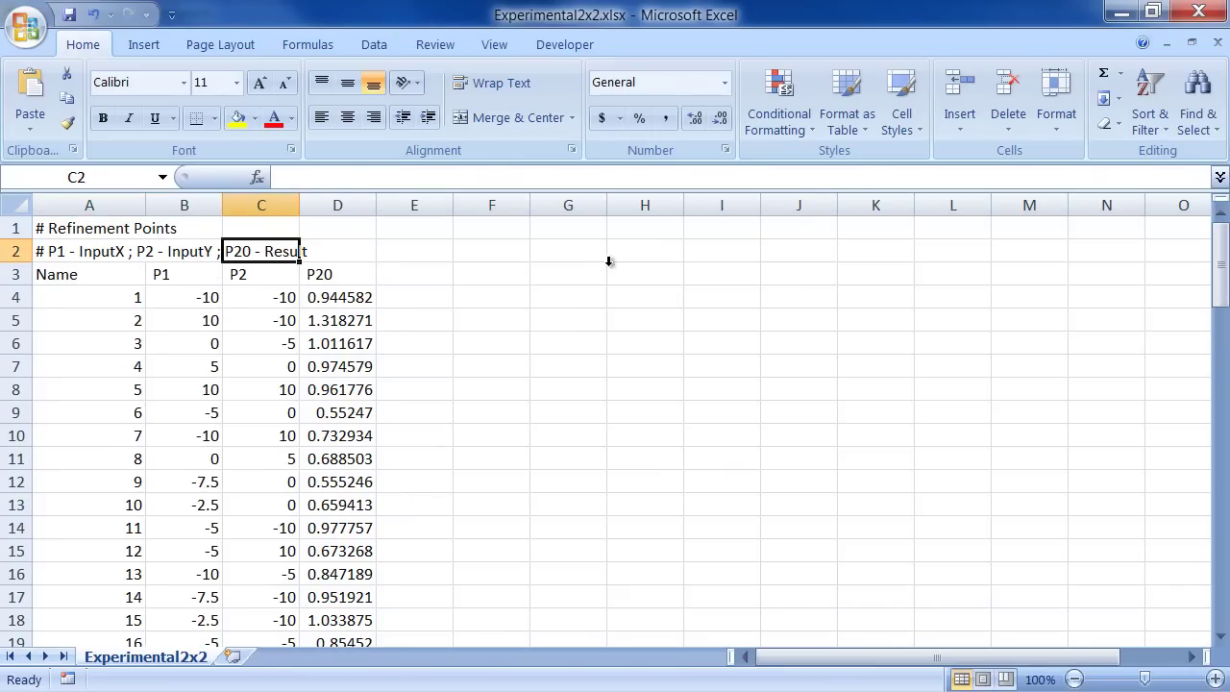
pyautogui.click(1122, 12)
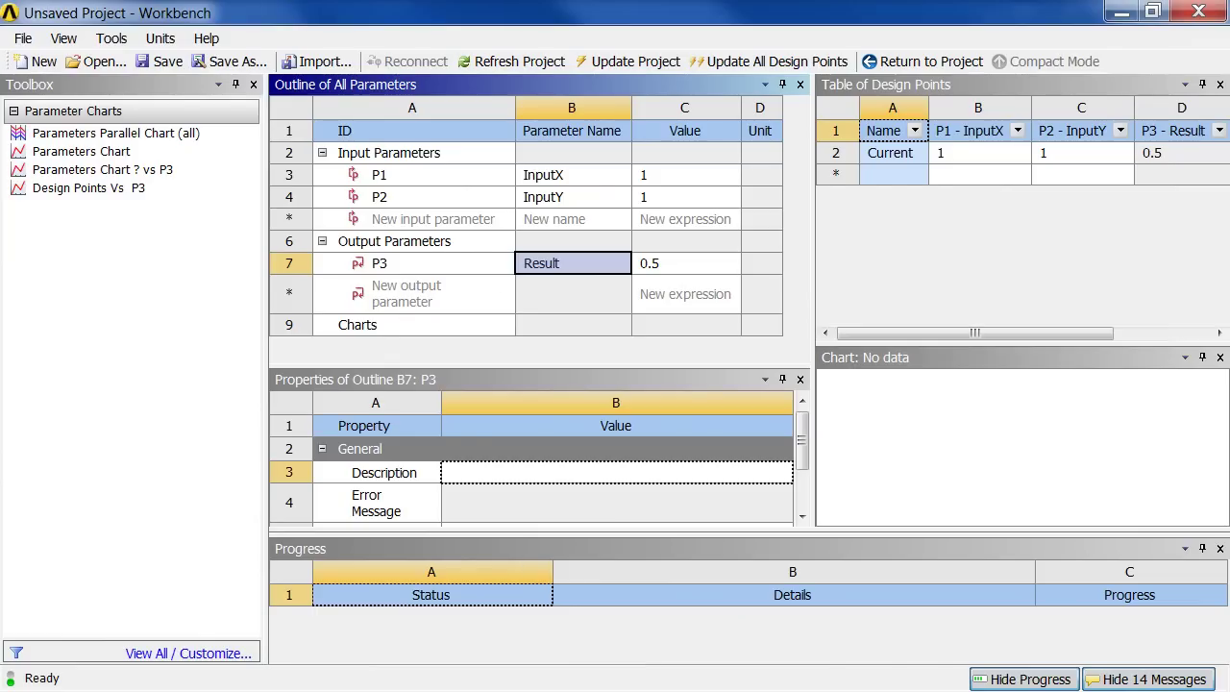
pyautogui.click(453, 690)
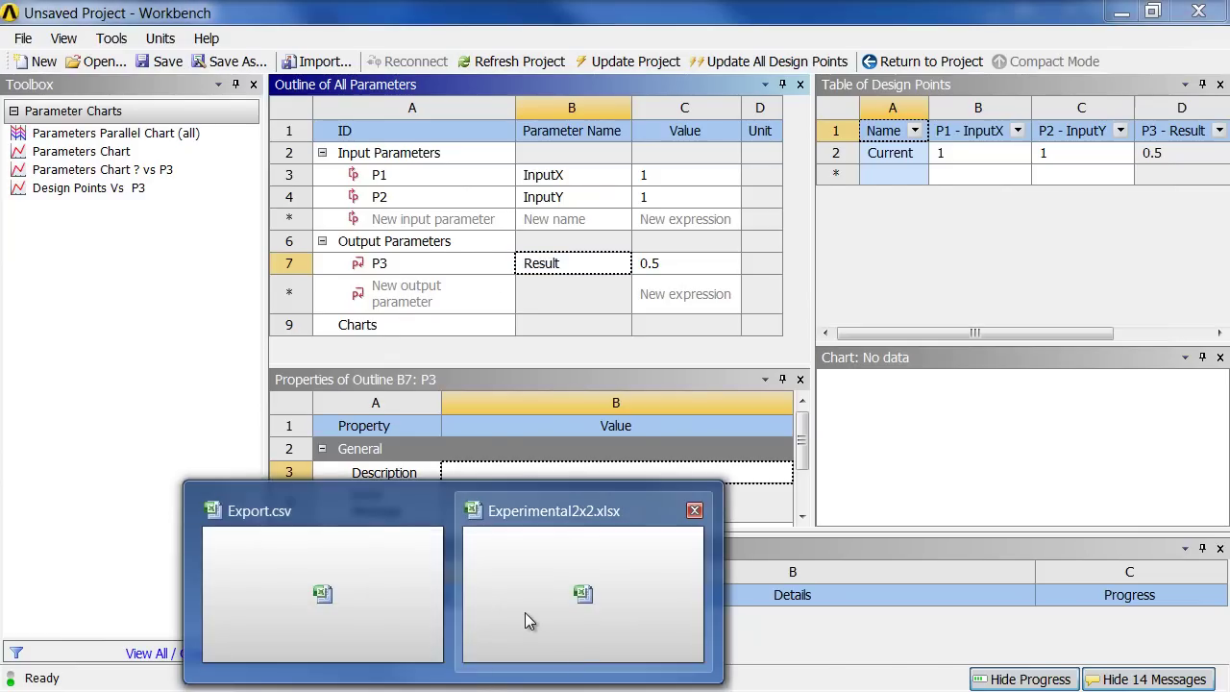
pyautogui.click(525, 613)
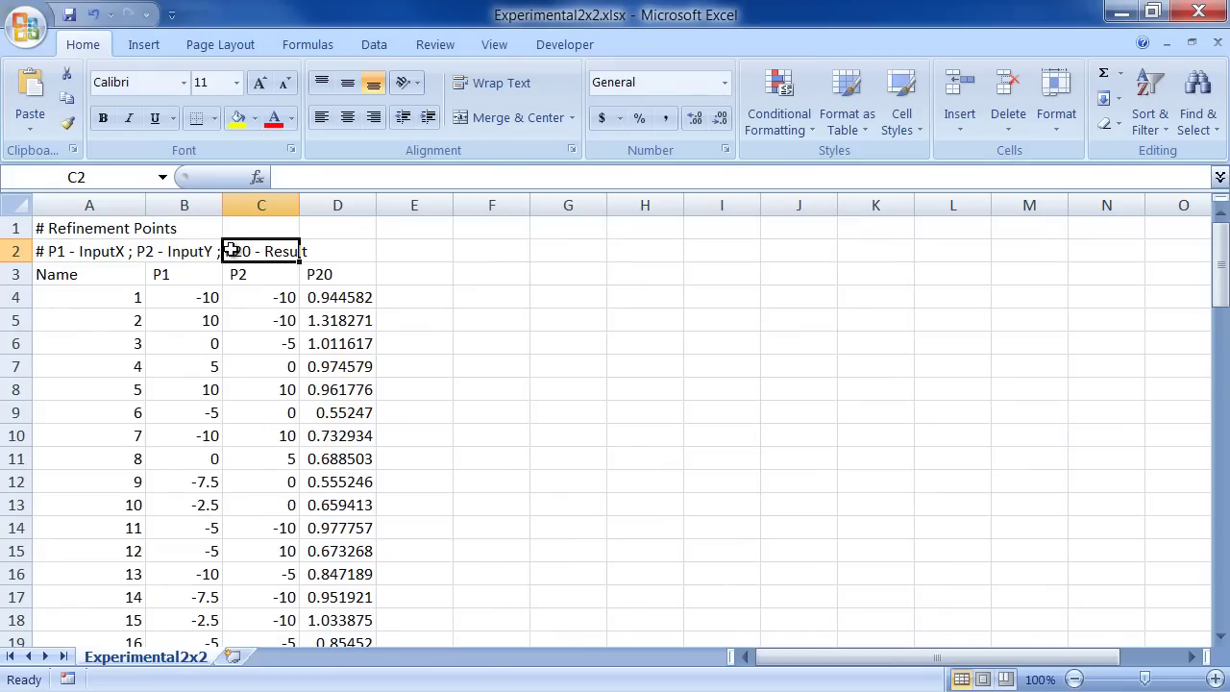
# Change P20 to P3 in the A2 header comment and the D3 column heading.
pyautogui.click(84, 248)
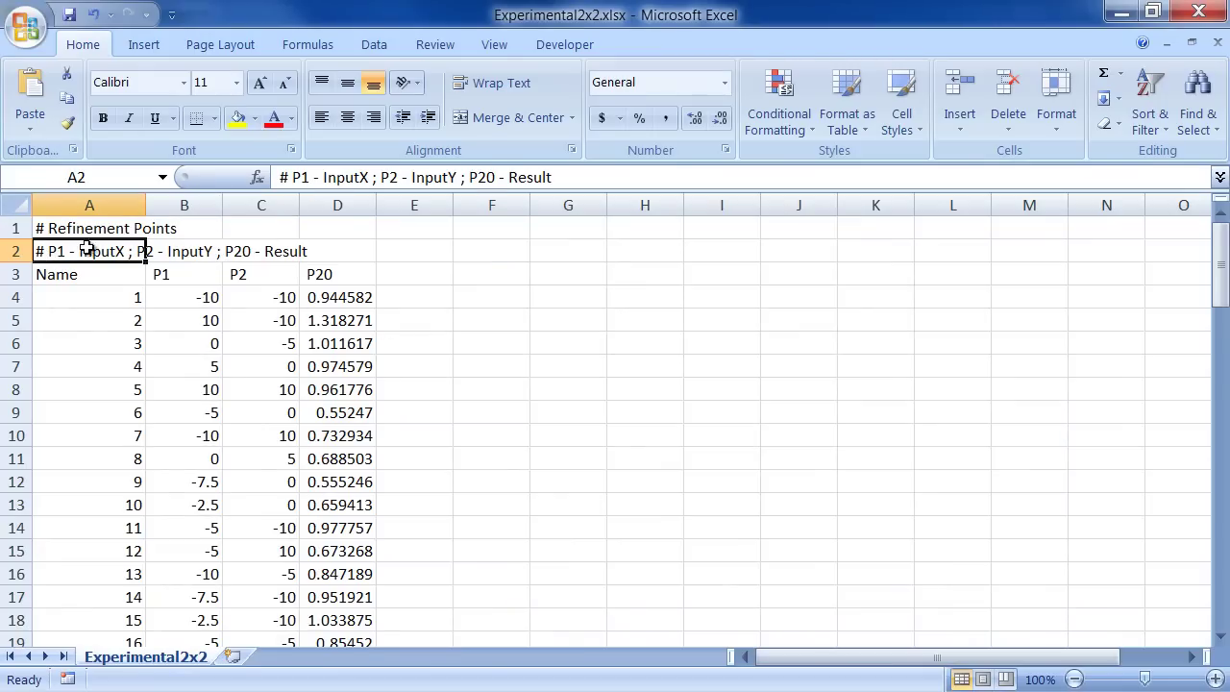
pyautogui.moveTo(478, 178); pyautogui.dragTo(501, 177)
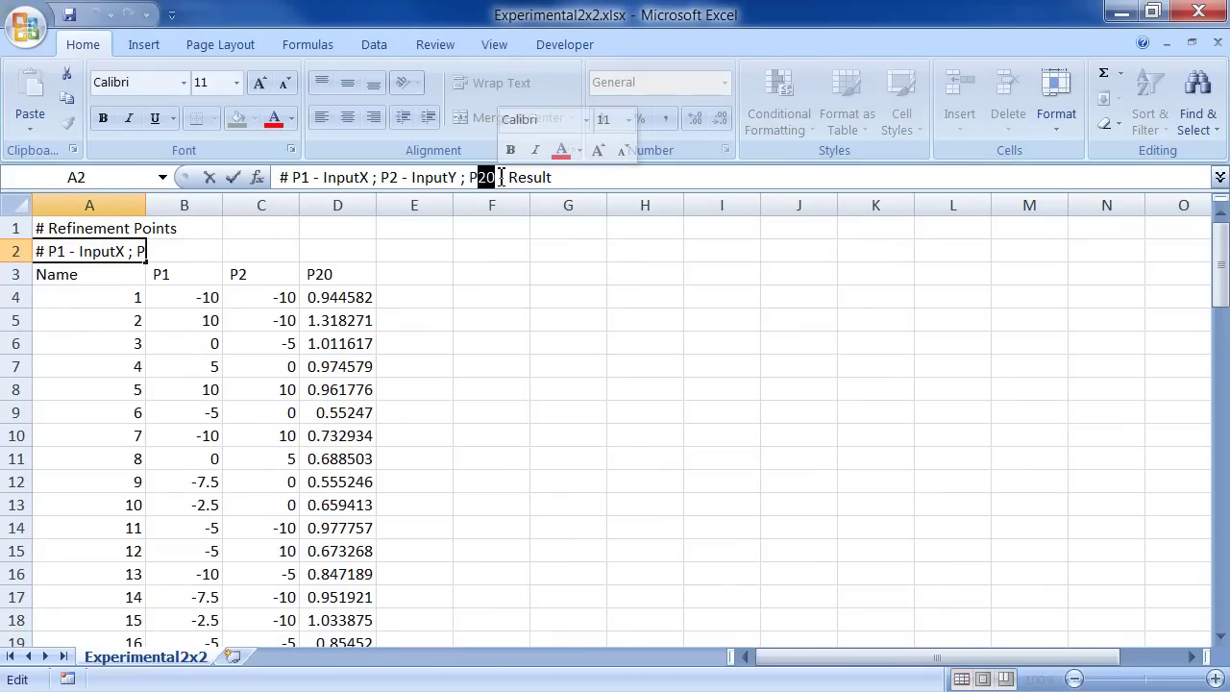
pyautogui.write('3')
pyautogui.click(334, 274)
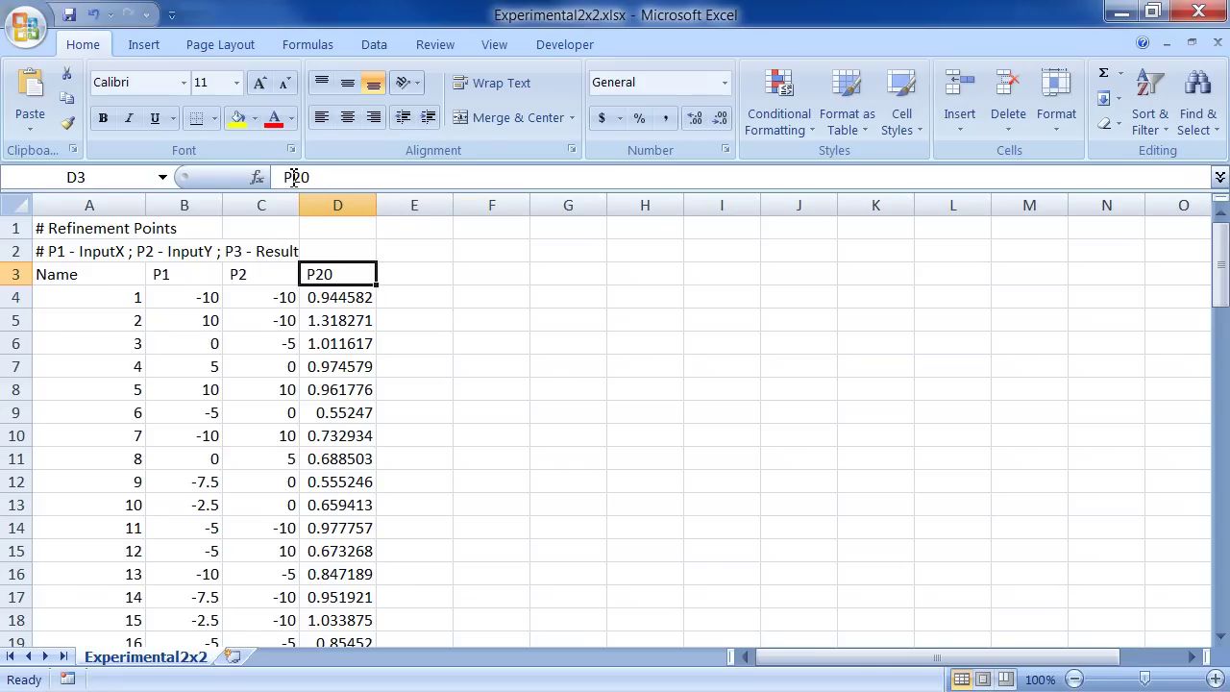
pyautogui.moveTo(295, 178); pyautogui.dragTo(314, 178)
pyautogui.write('3')
pyautogui.click(451, 337)
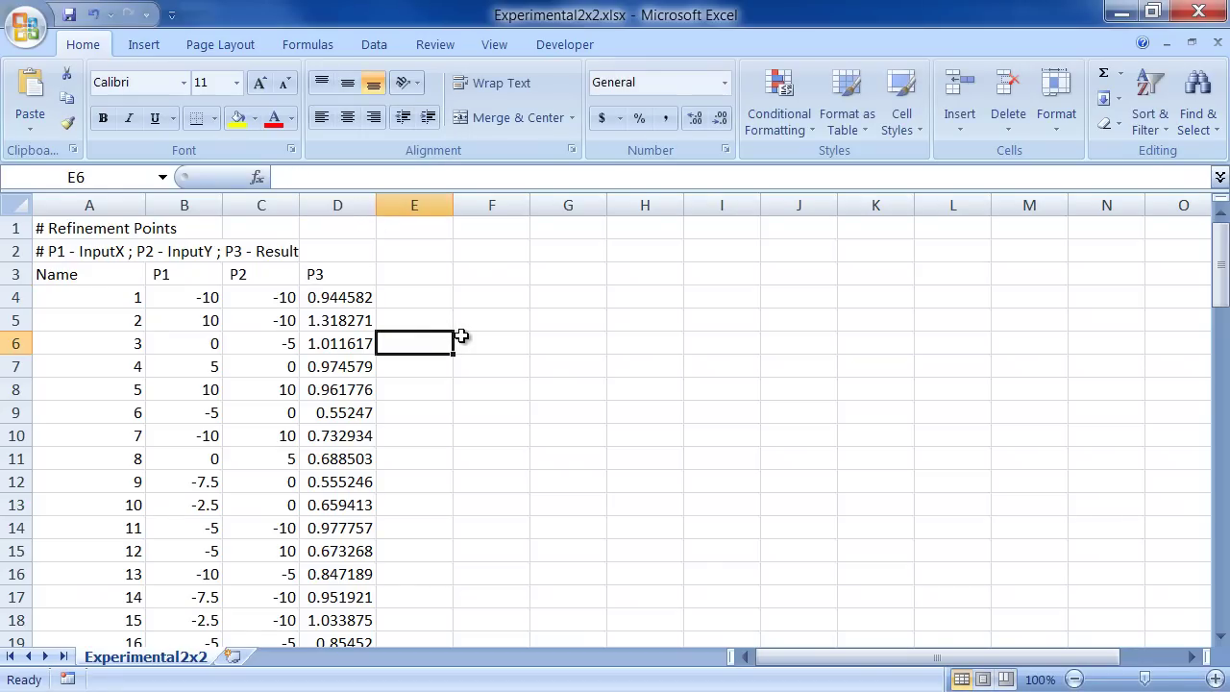
pyautogui.click(1122, 13)
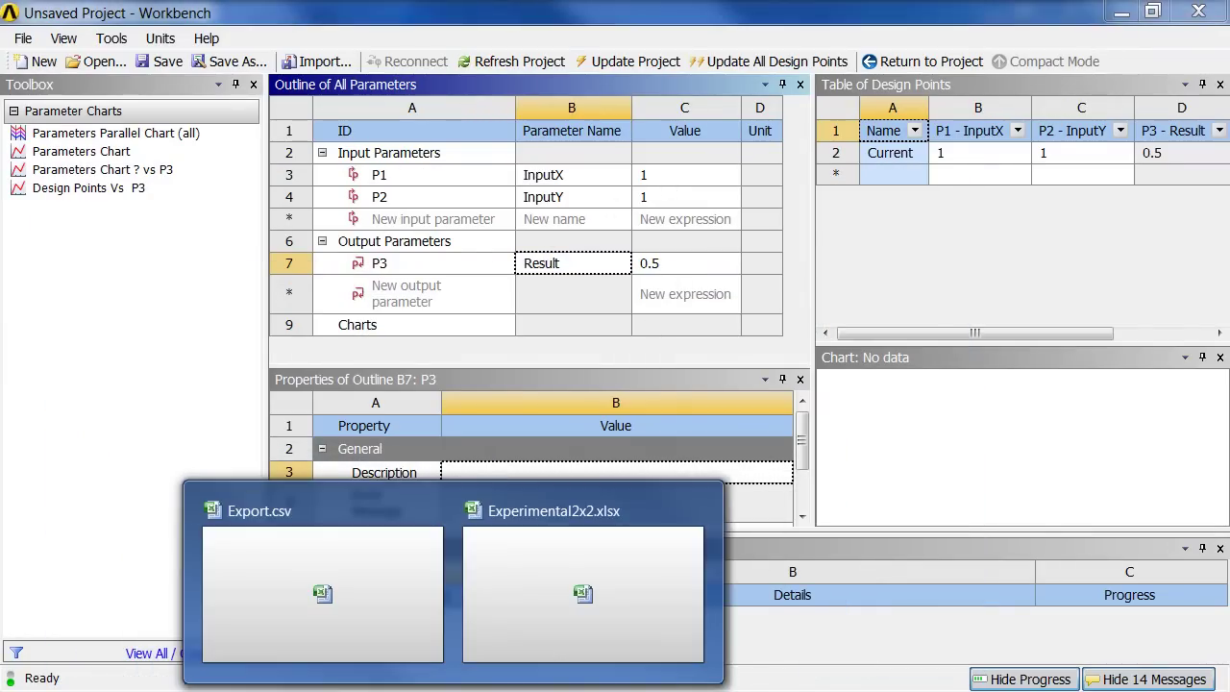
pyautogui.click(555, 591)
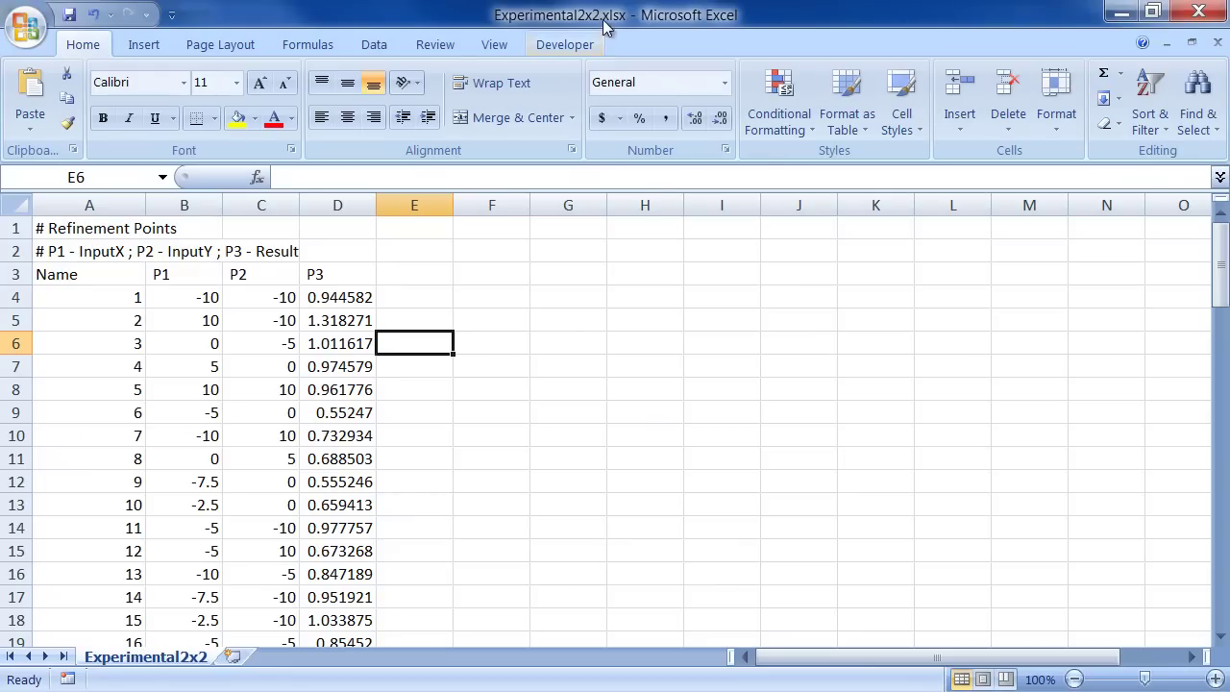
# Save the sheet as Experimental2x2.csv in CSV (Comma delimited) format, then close Excel without saving.
pyautogui.click(25, 34)
pyautogui.click(82, 241)
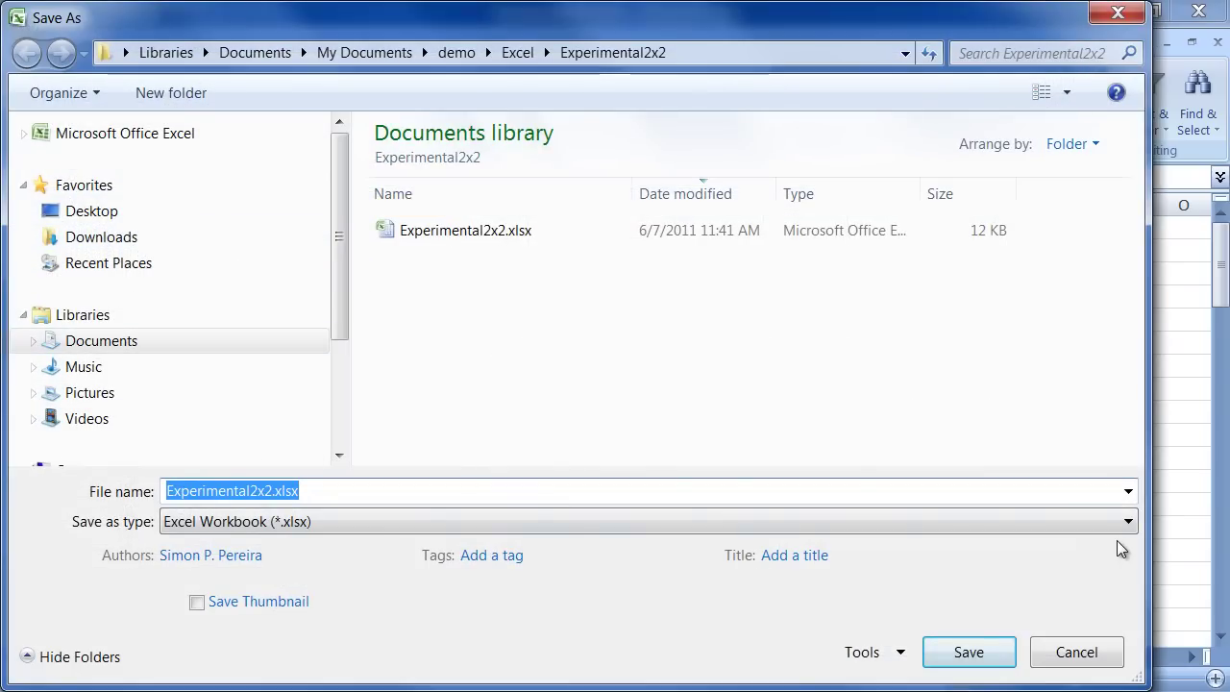
pyautogui.click(1124, 521)
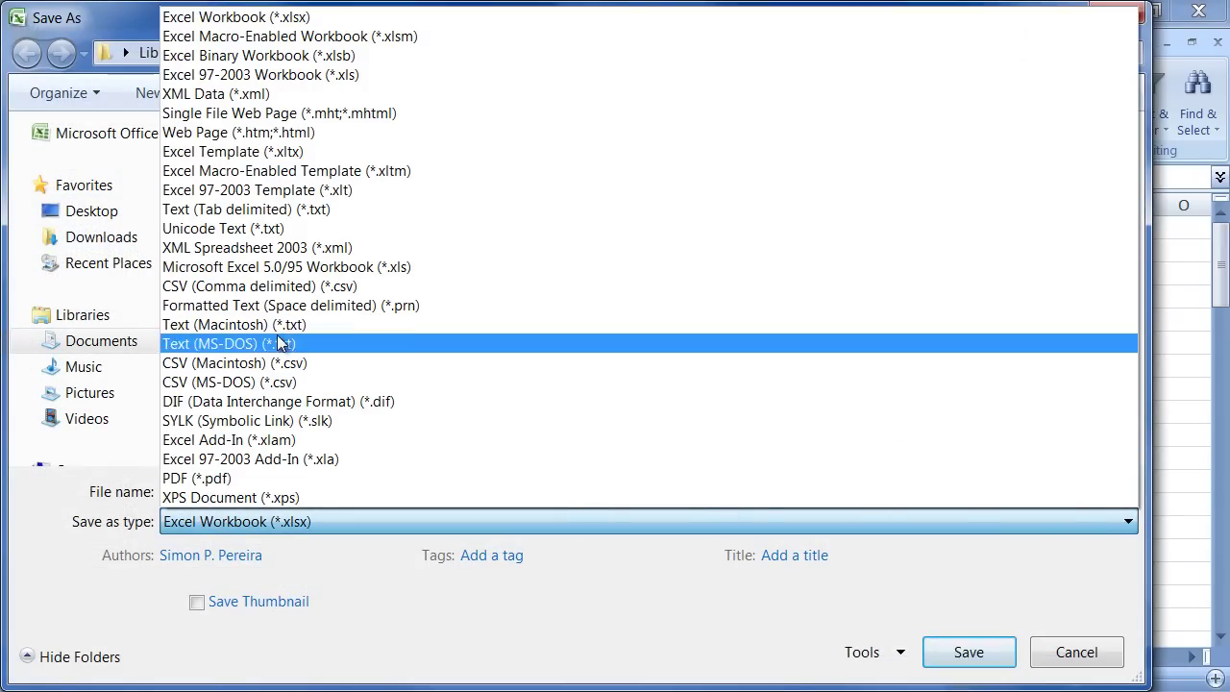
pyautogui.click(290, 286)
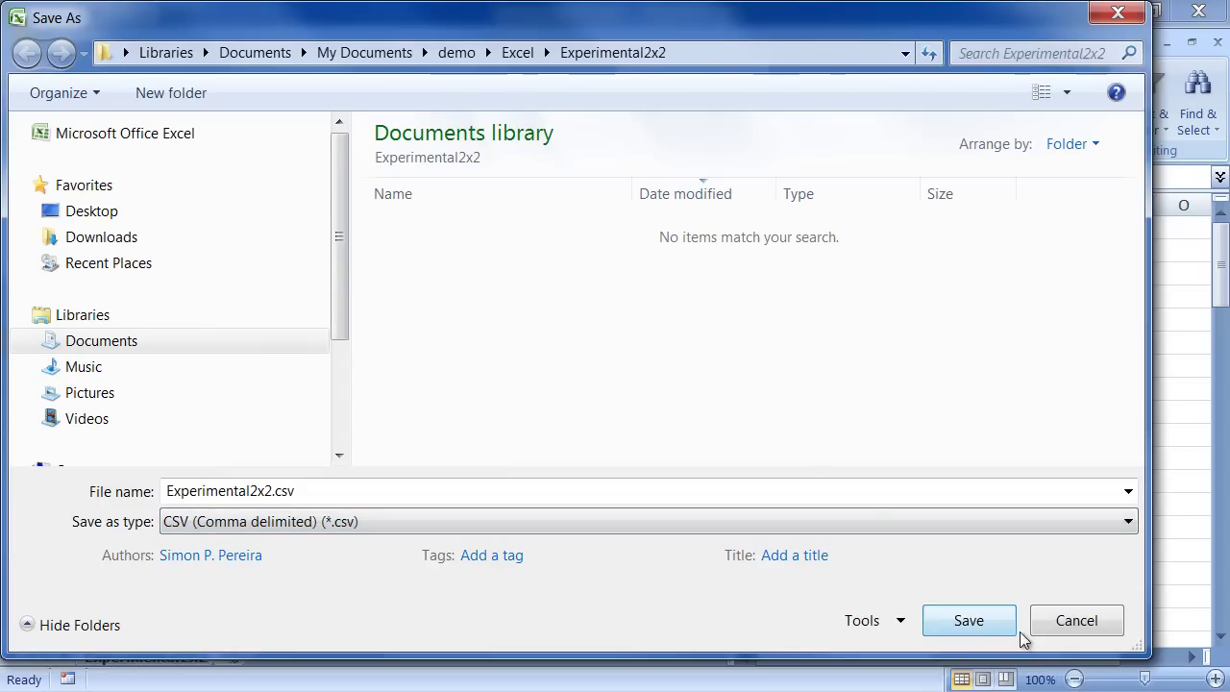
pyautogui.click(969, 621)
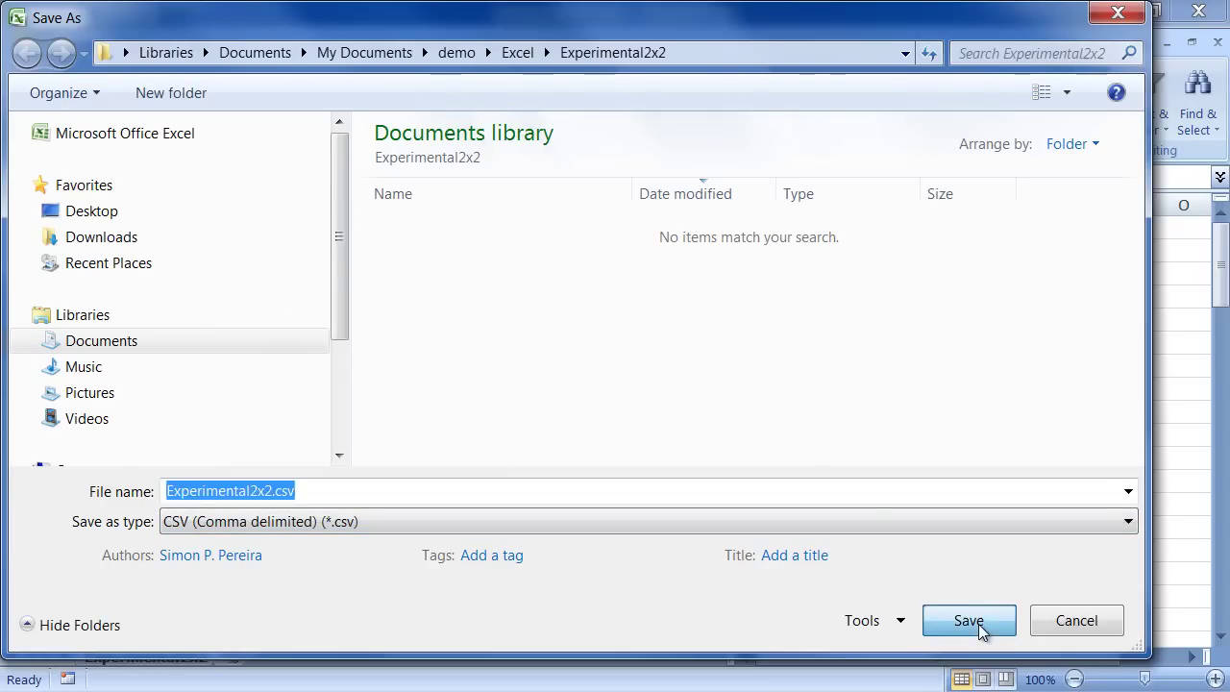
pyautogui.click(528, 441)
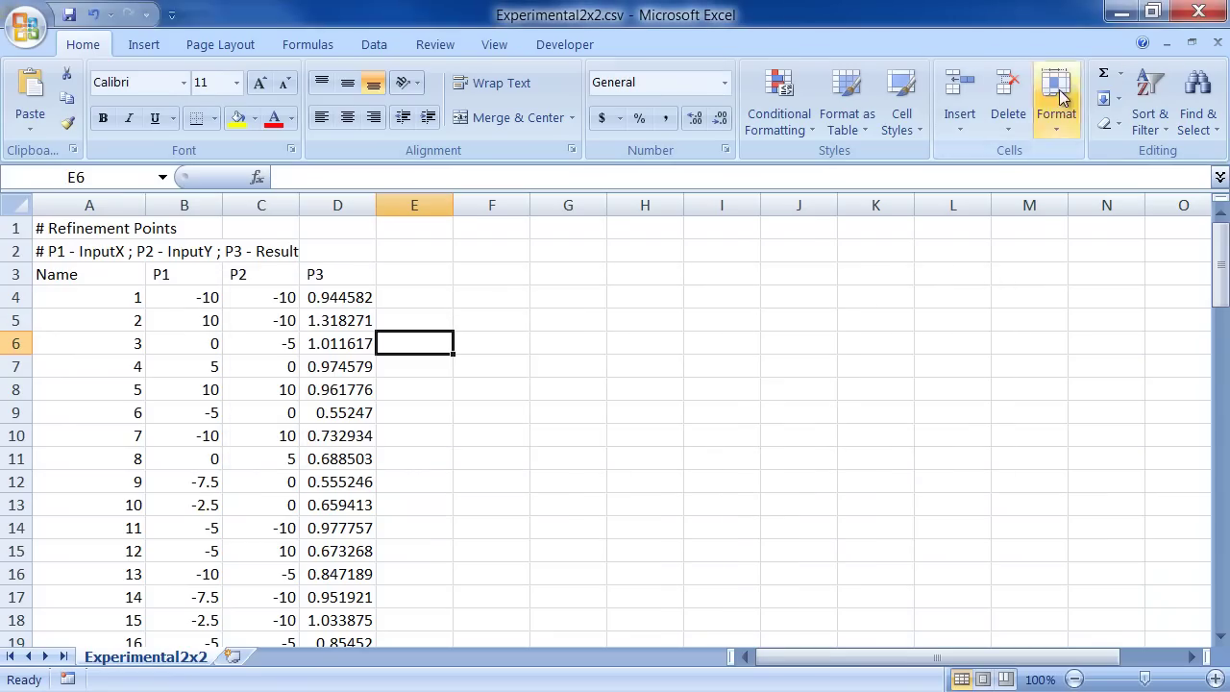
pyautogui.click(1199, 13)
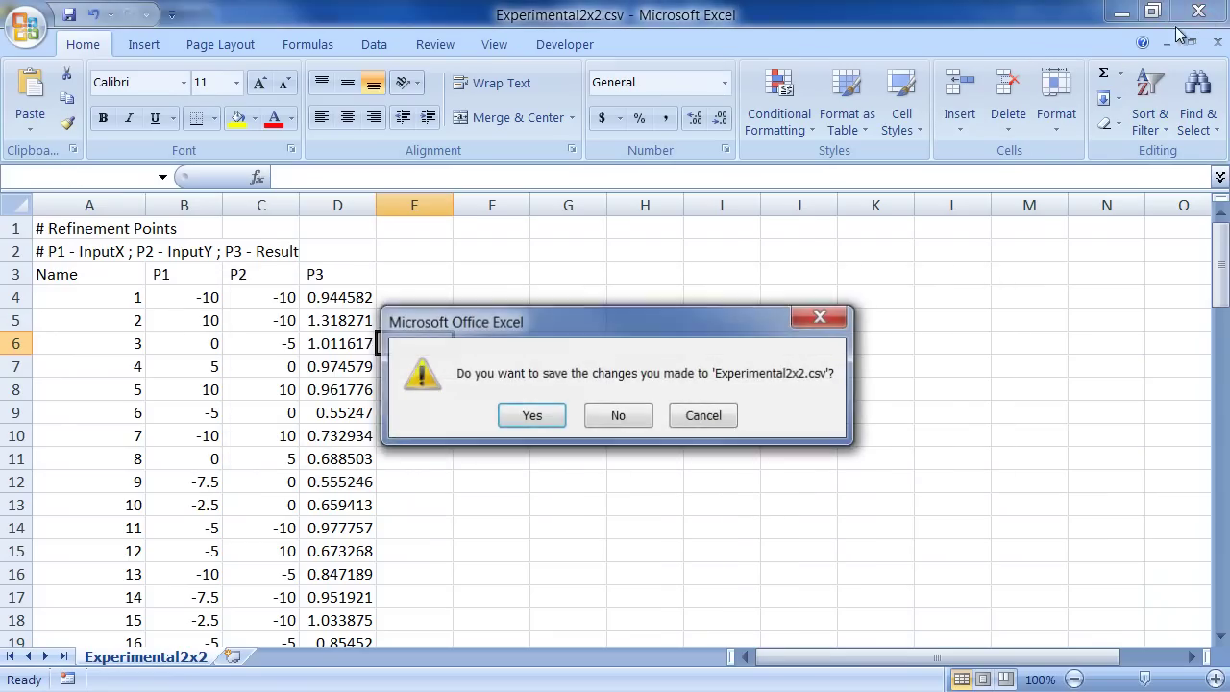
pyautogui.click(615, 415)
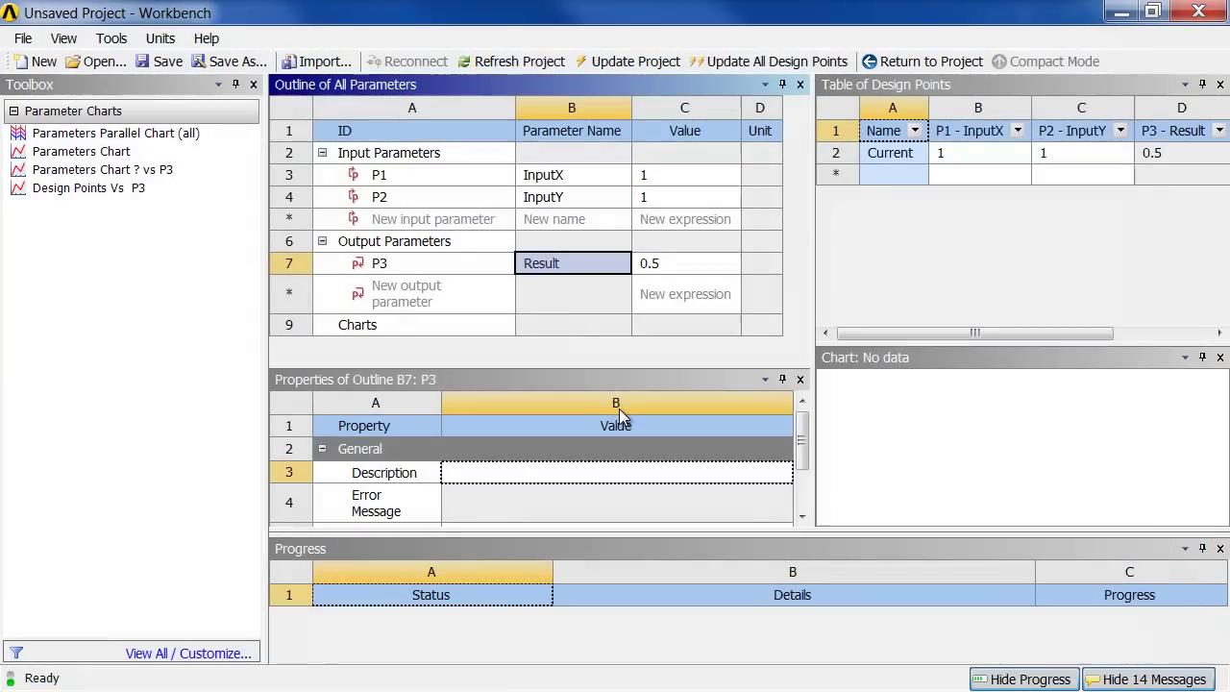
# Reopen the Design of Experiments, refresh the project, and show the DOE properties for InputX, InputY, Result.
pyautogui.click(905, 64)
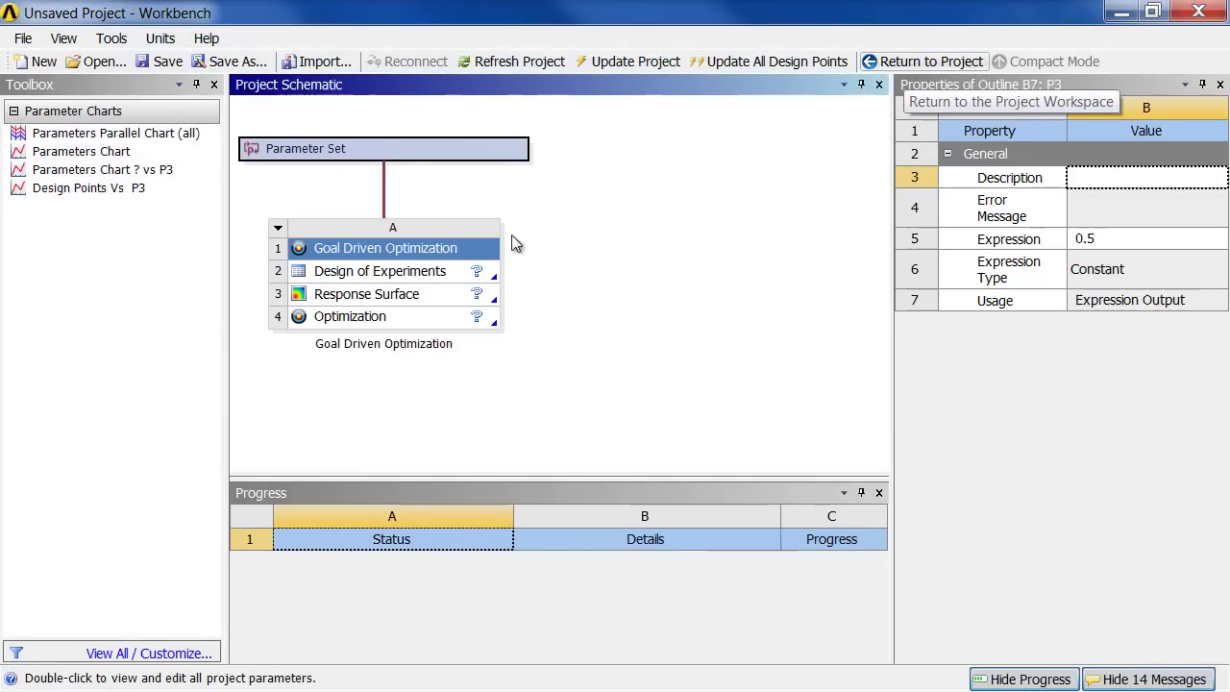
pyautogui.doubleClick(386, 273)
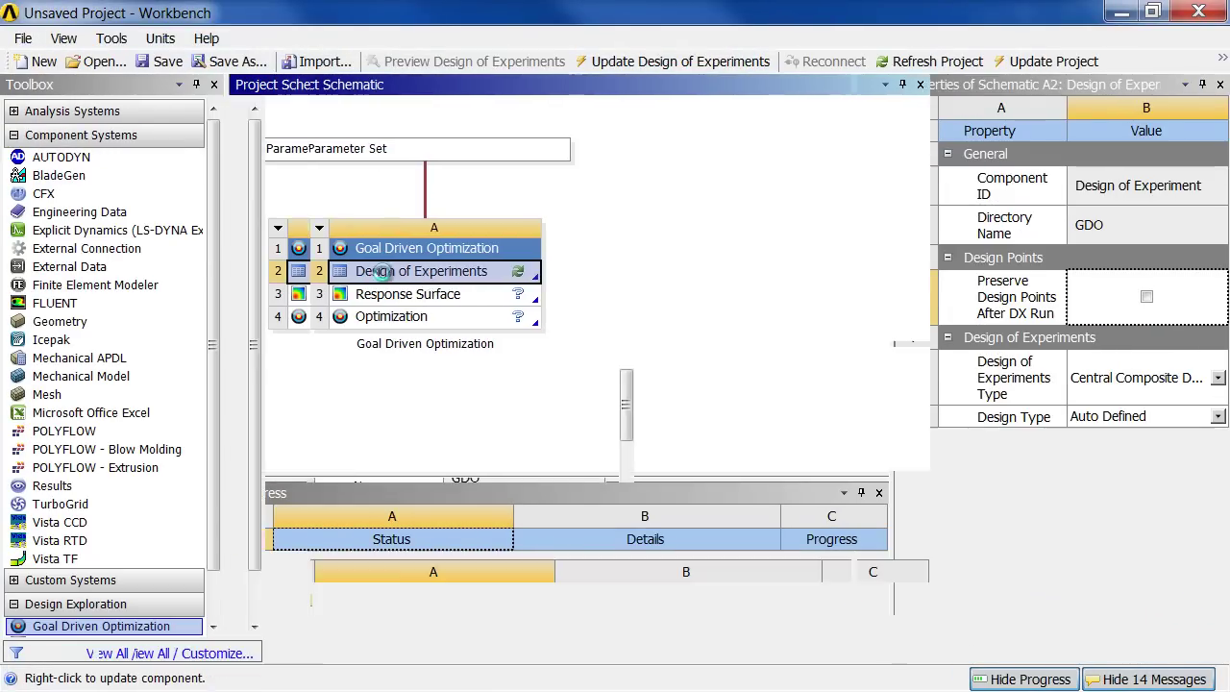
pyautogui.click(939, 59)
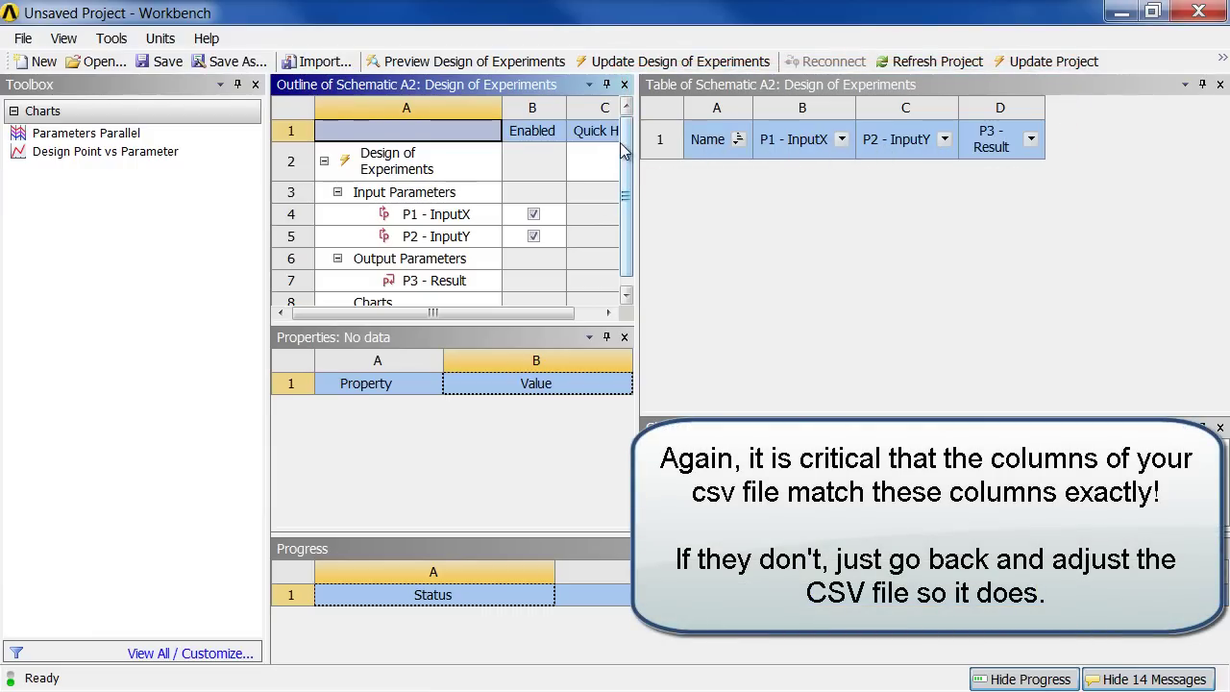
pyautogui.click(450, 168)
pyautogui.scroll(-2, 625, 445)
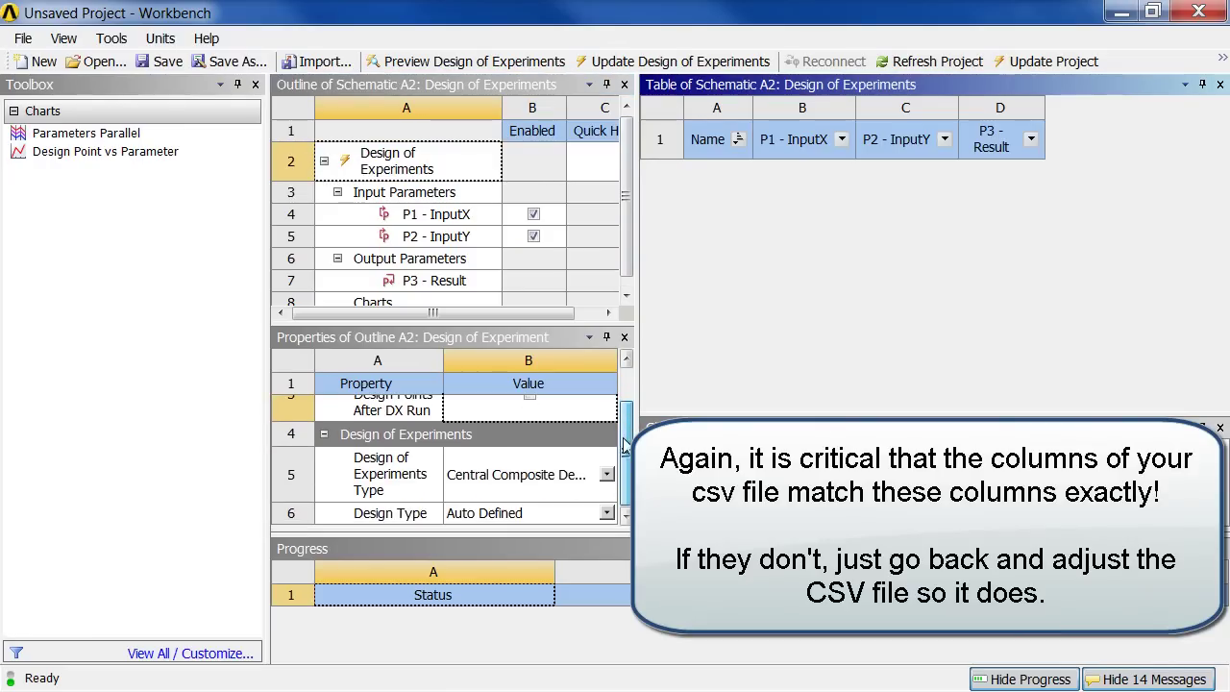
# Set the DOE type to Custom and give P1 - InputX bounds of -10 to 10.
pyautogui.click(606, 474)
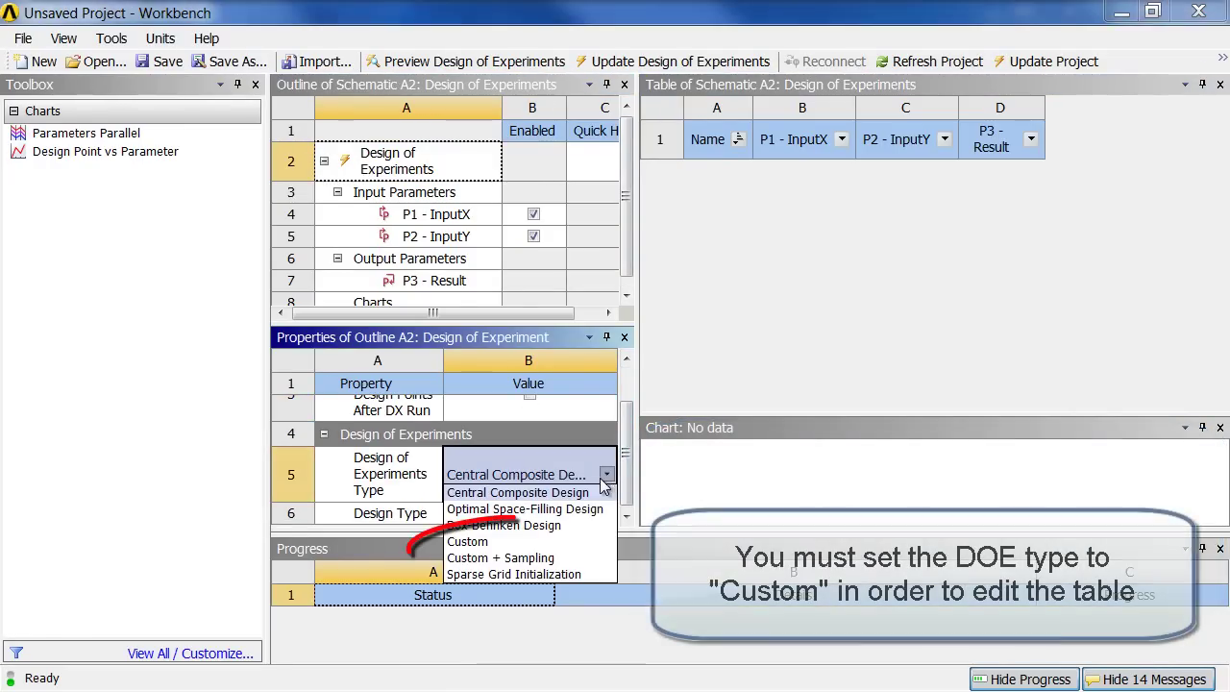
pyautogui.click(471, 541)
pyautogui.click(452, 214)
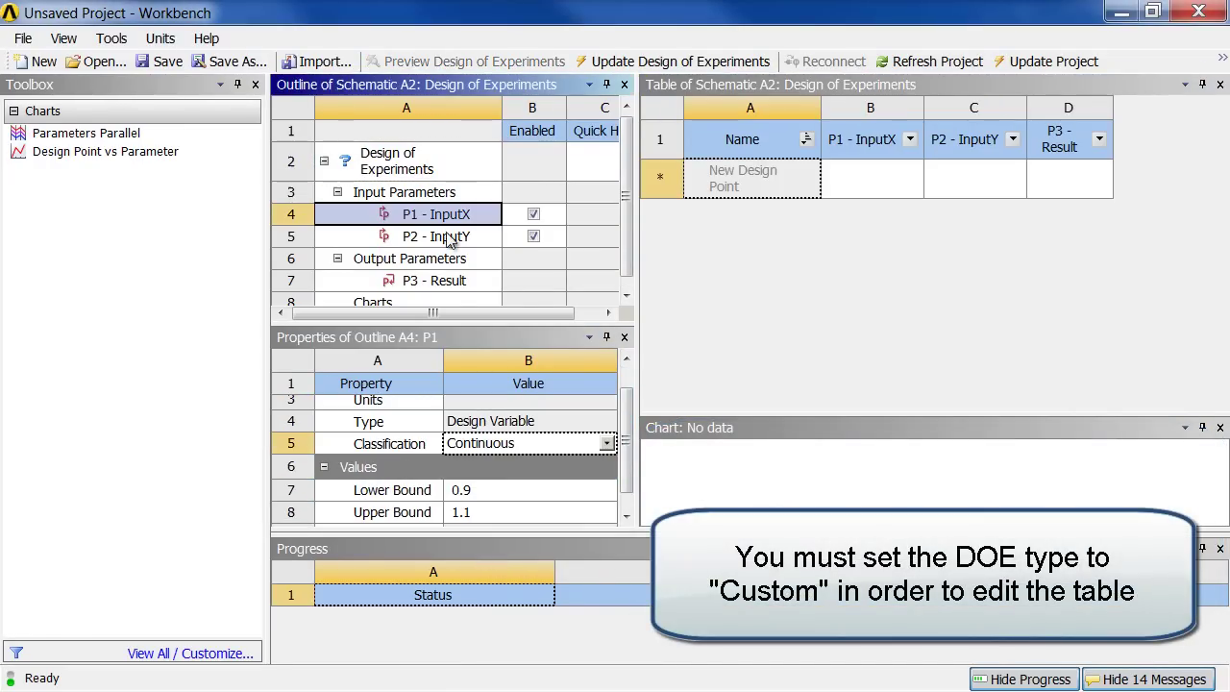
pyautogui.click(485, 489)
pyautogui.click(488, 489)
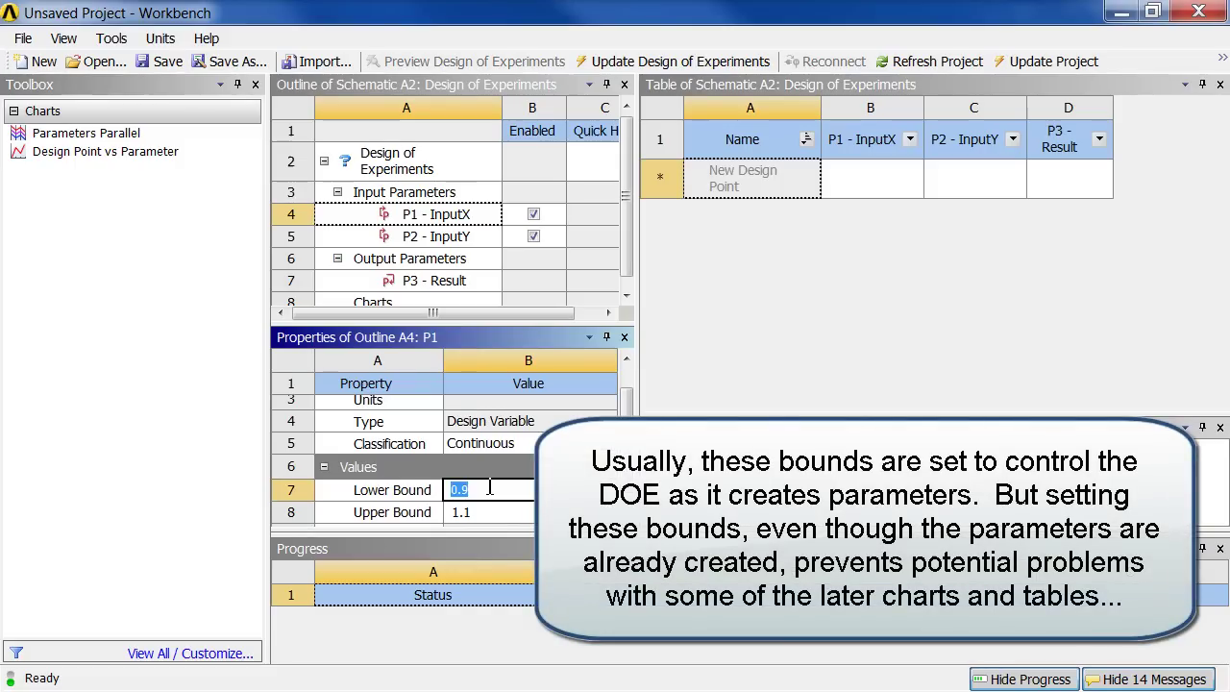
pyautogui.write('-10')
pyautogui.click(467, 512)
pyautogui.click(467, 513)
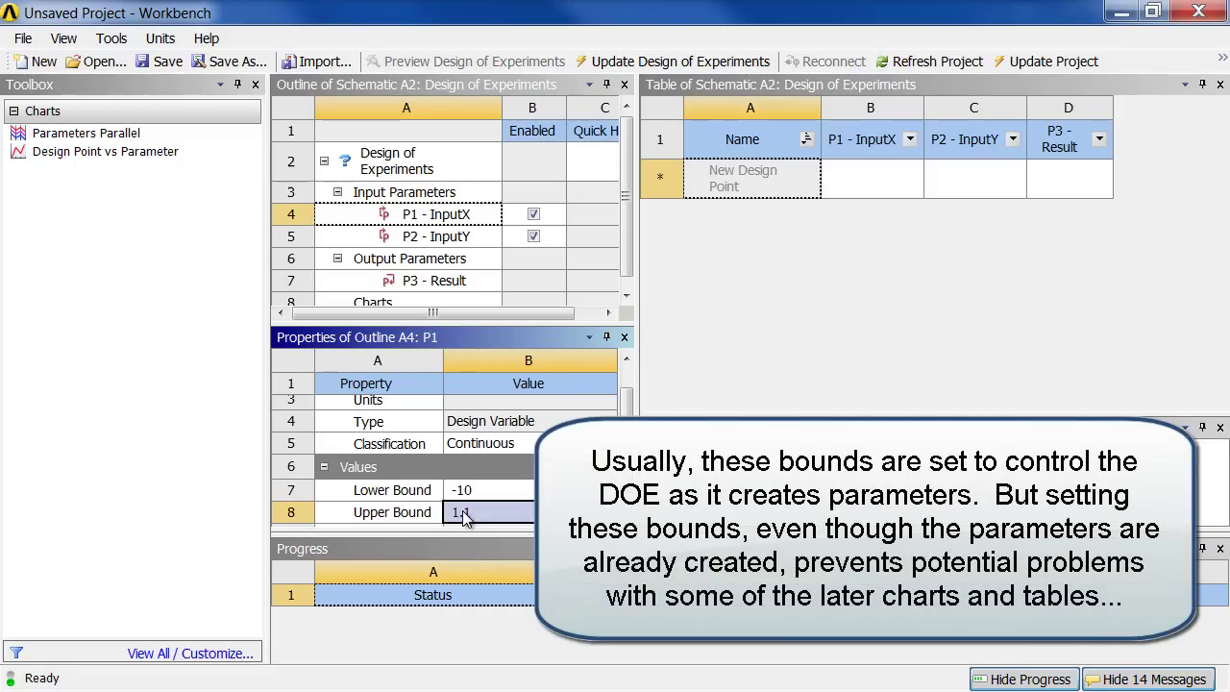
pyautogui.write('10')
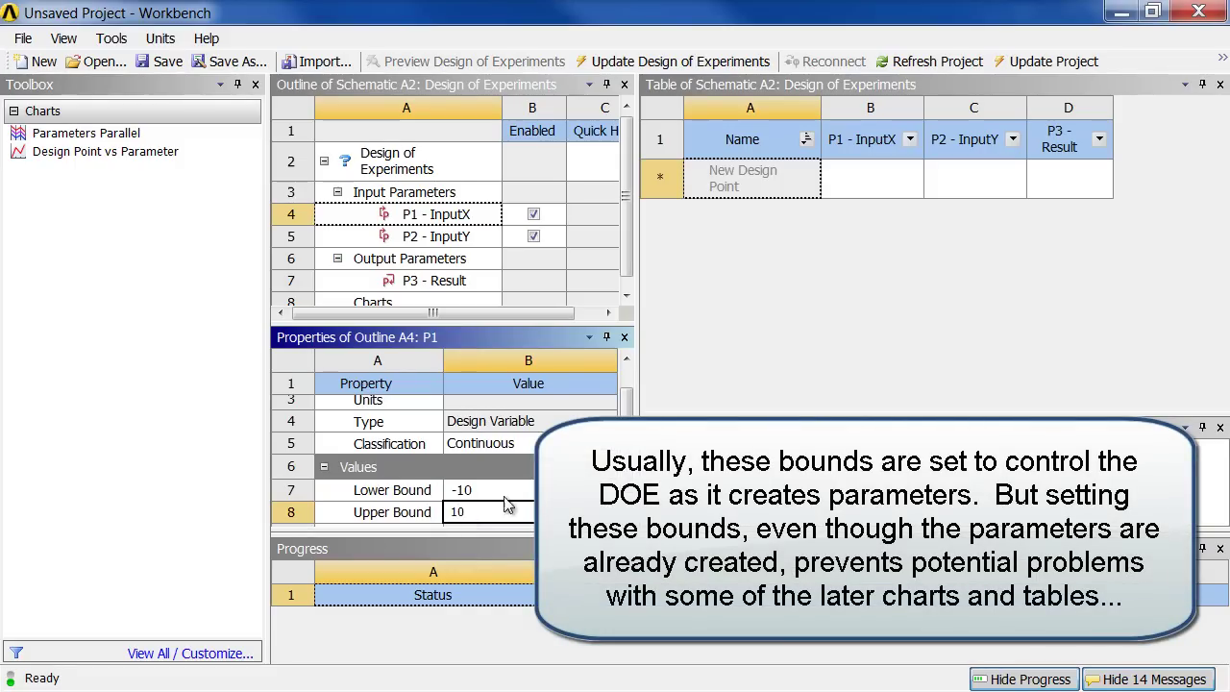
pyautogui.press('Return')
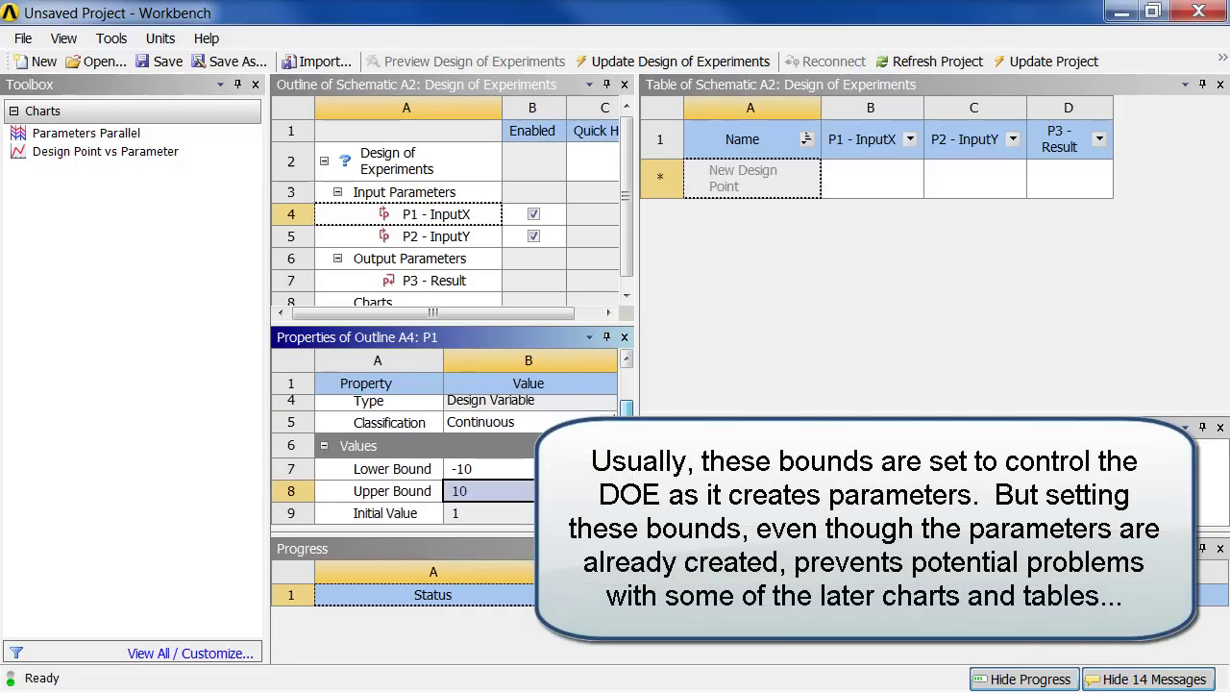
# Set P2 - InputY's lower bound to -10 and upper bound to 10.
pyautogui.click(422, 238)
pyautogui.doubleClick(483, 469)
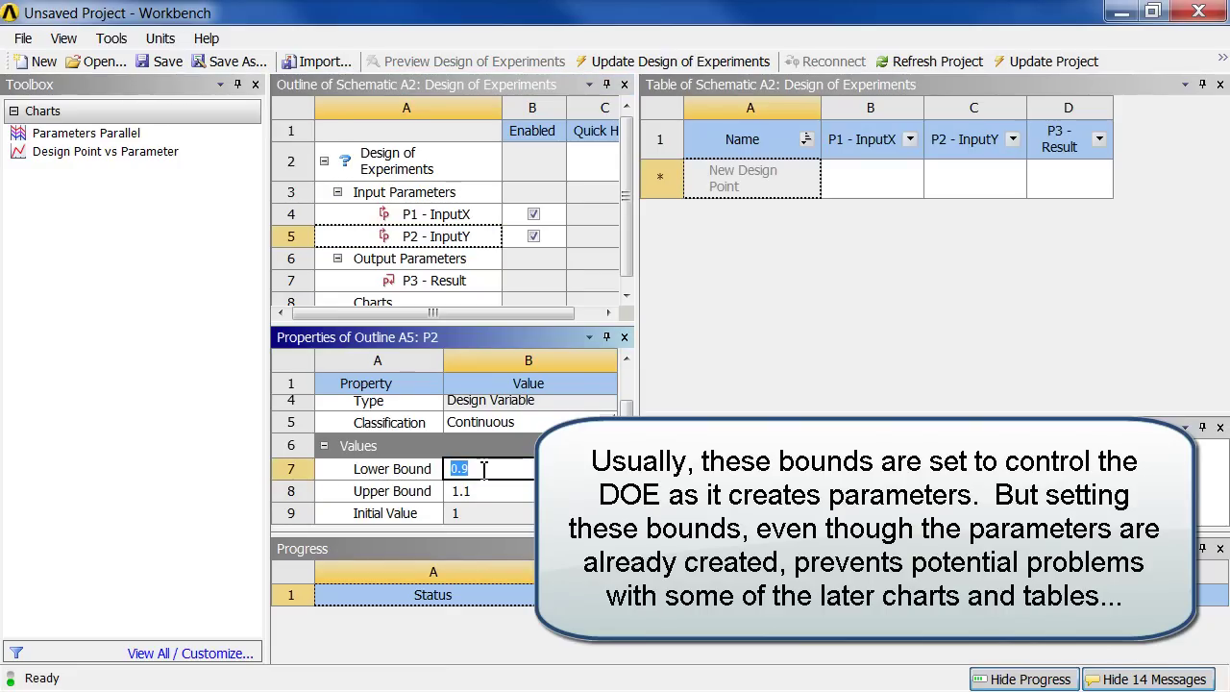
pyautogui.write('-10')
pyautogui.press('Return')
pyautogui.doubleClick(490, 492)
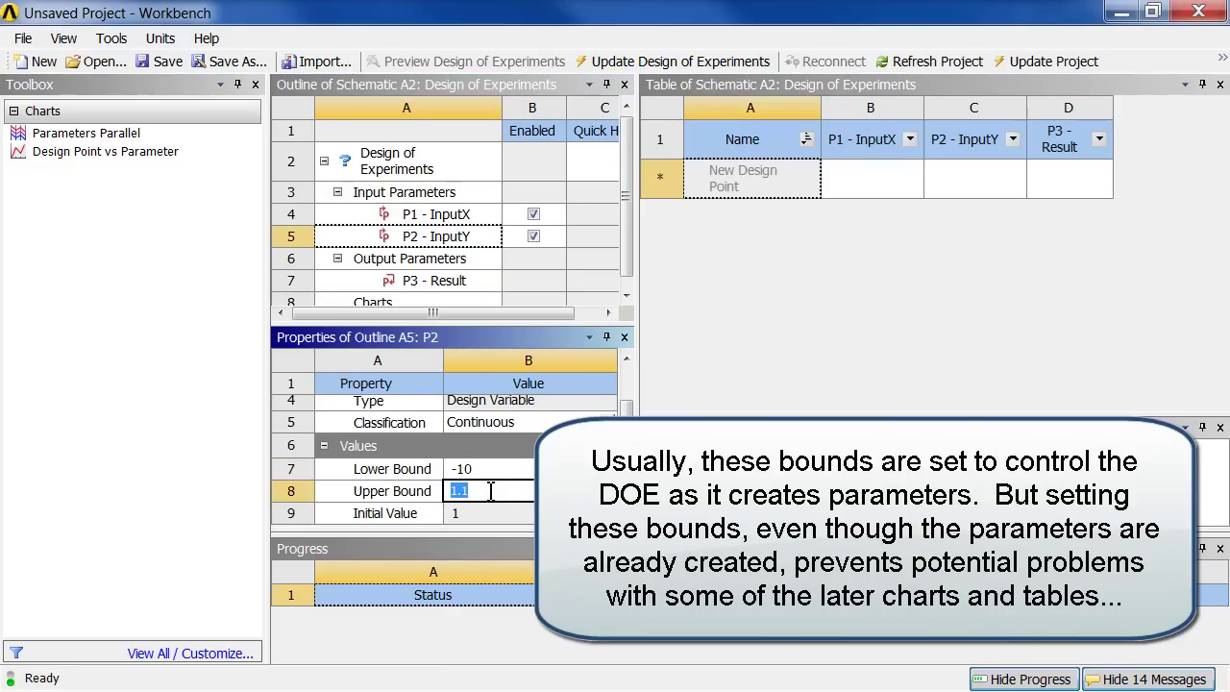
pyautogui.write('10')
pyautogui.click(733, 332)
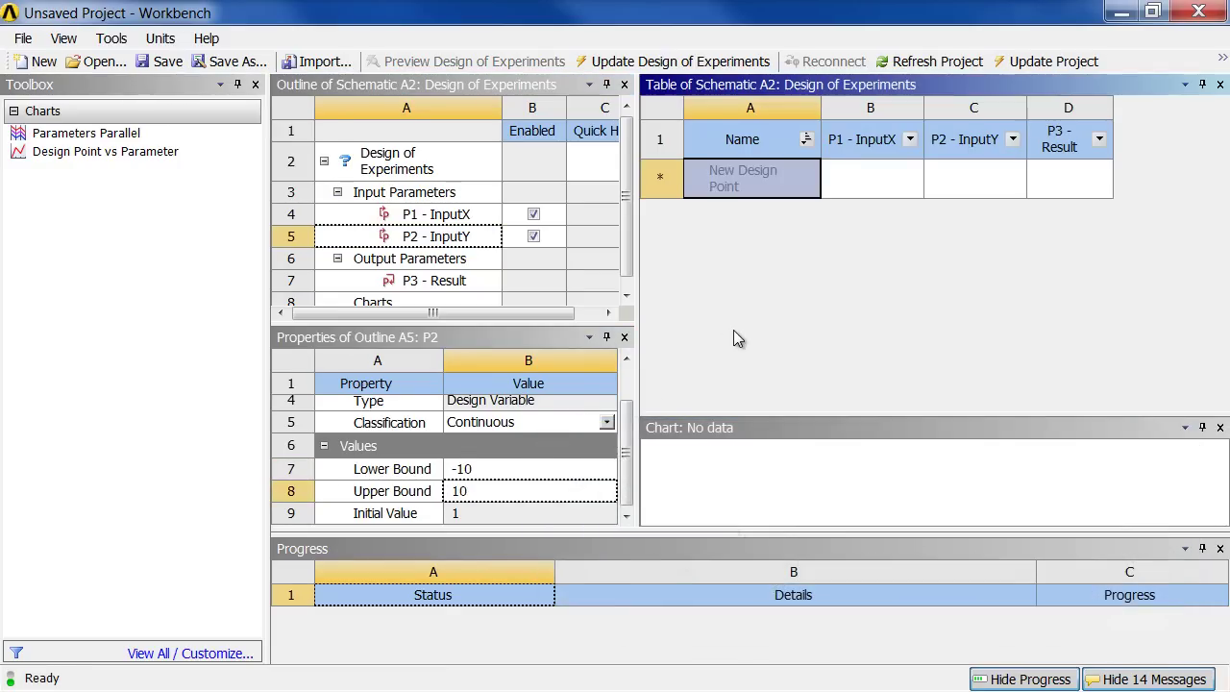
# Enter a -10 P1 value in the new design point row, then clear it.
pyautogui.click(858, 177)
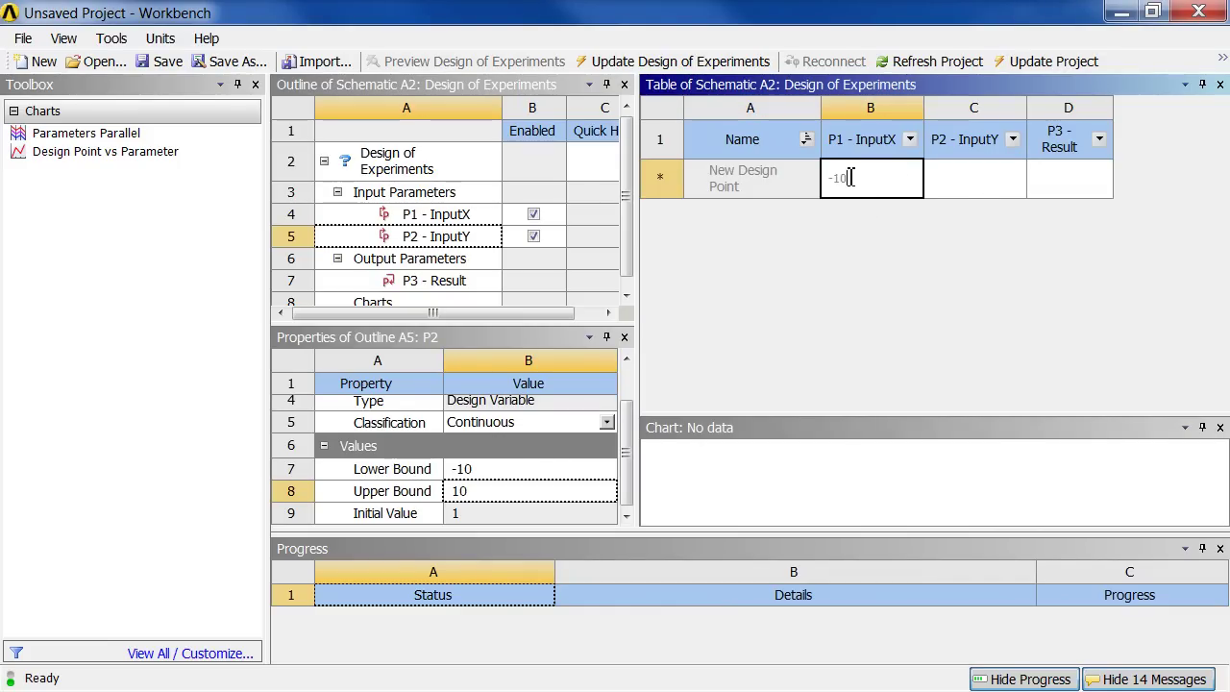
pyautogui.moveTo(849, 178); pyautogui.dragTo(822, 183)
pyautogui.press('Delete')
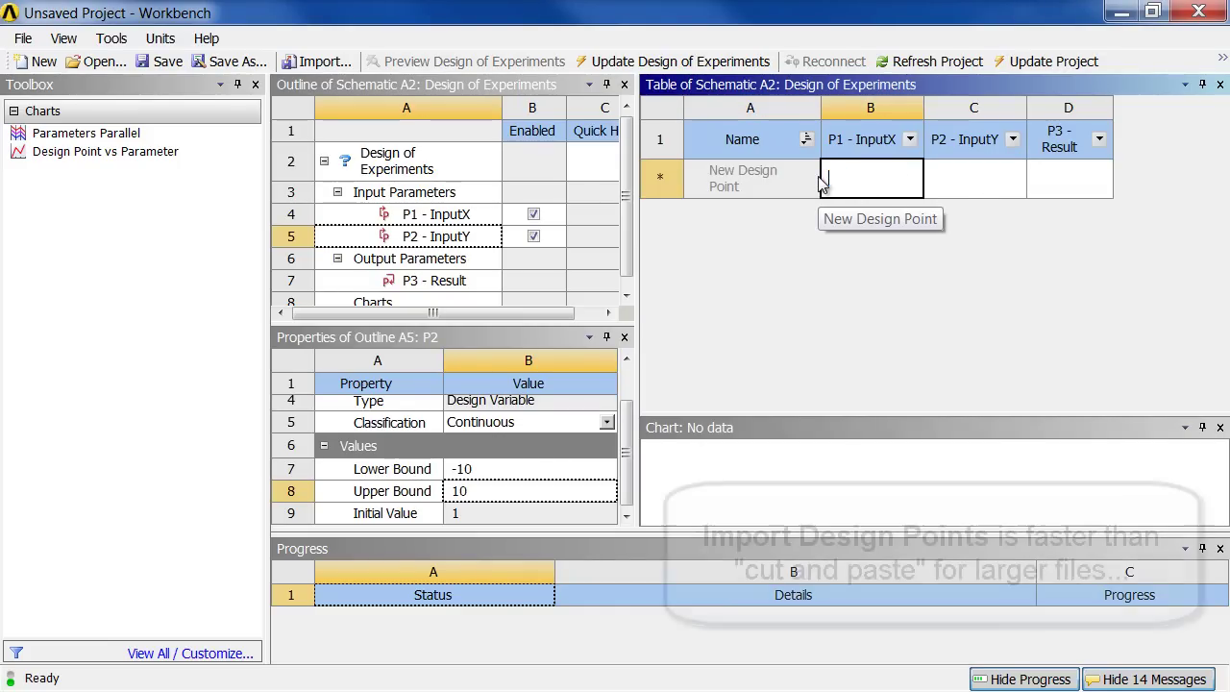
# Copy all parameter-set design points into the DOE table and run Update Design of Experiments.
pyautogui.click(774, 184)
pyautogui.rightClick(774, 183)
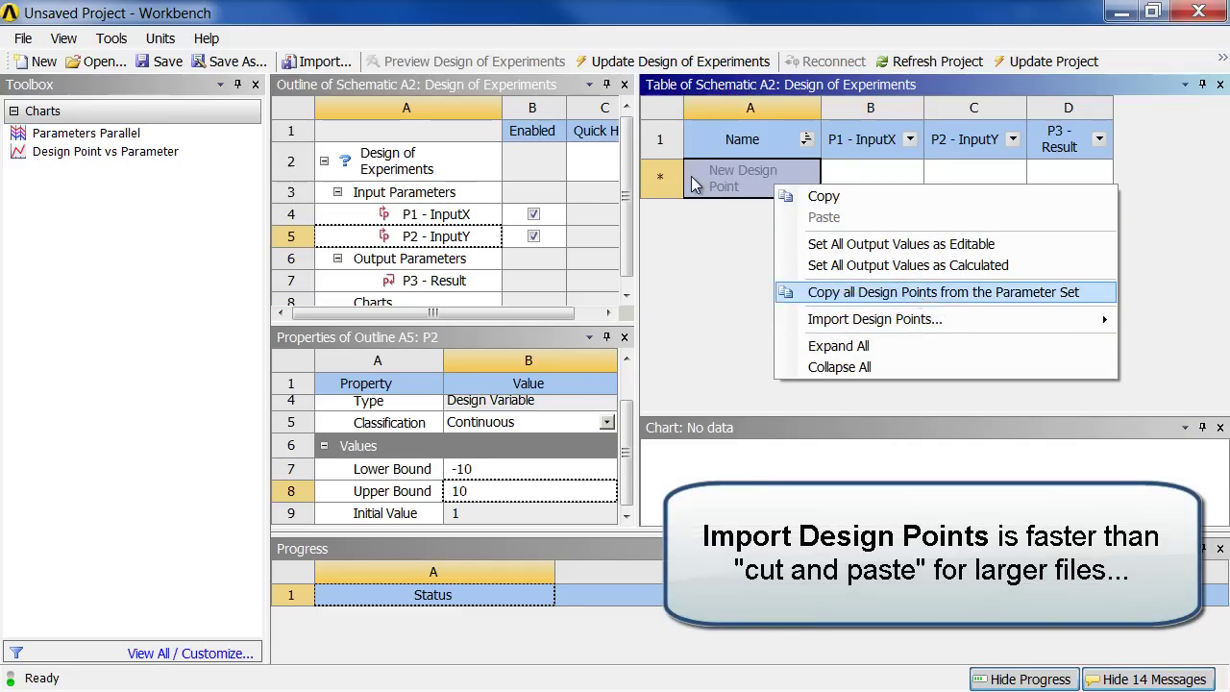
pyautogui.click(846, 291)
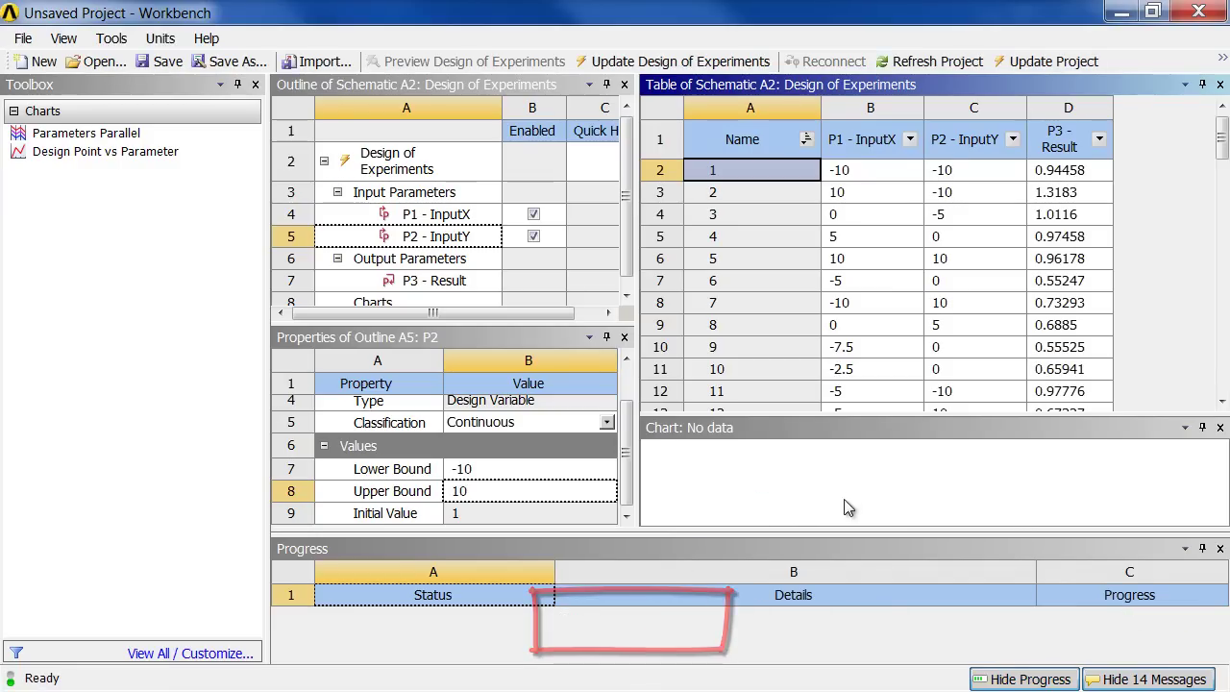
pyautogui.moveTo(1222, 146)
pyautogui.mouseDown()
pyautogui.moveTo(1222, 204)
pyautogui.moveTo(1222, 135)
pyautogui.mouseUp()
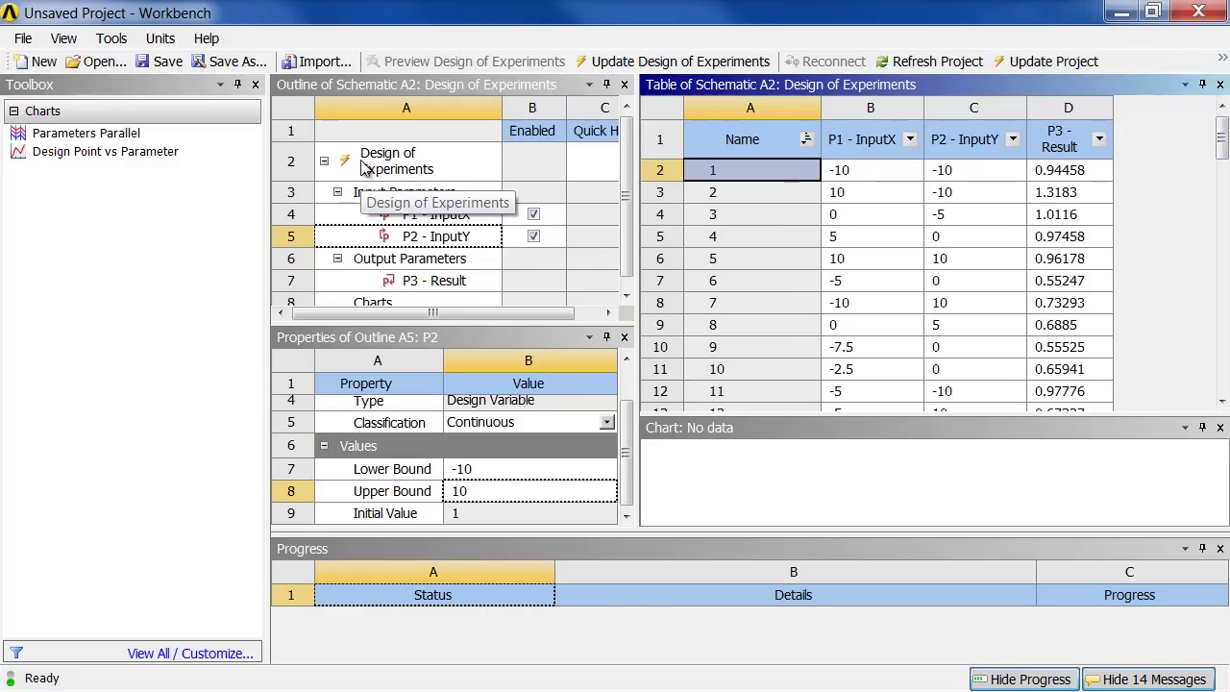
pyautogui.click(644, 64)
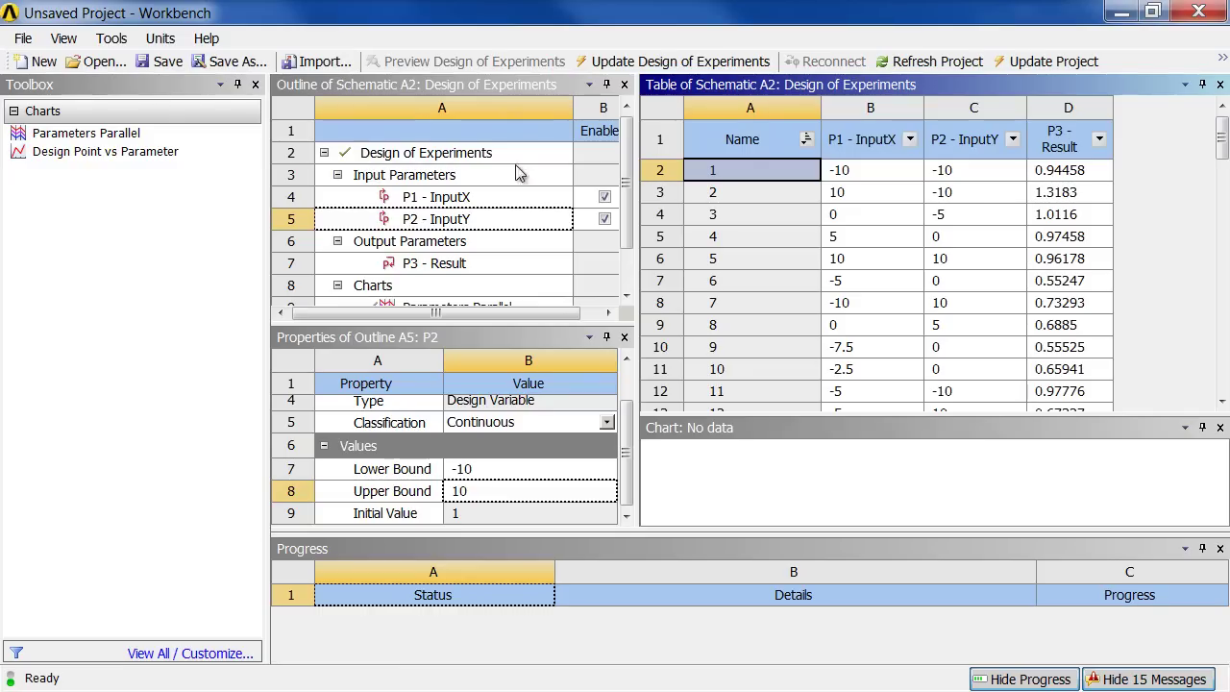
# Back on the project schematic, set the Response Surface type to Kriging.
pyautogui.click(1222, 60)
pyautogui.click(1111, 110)
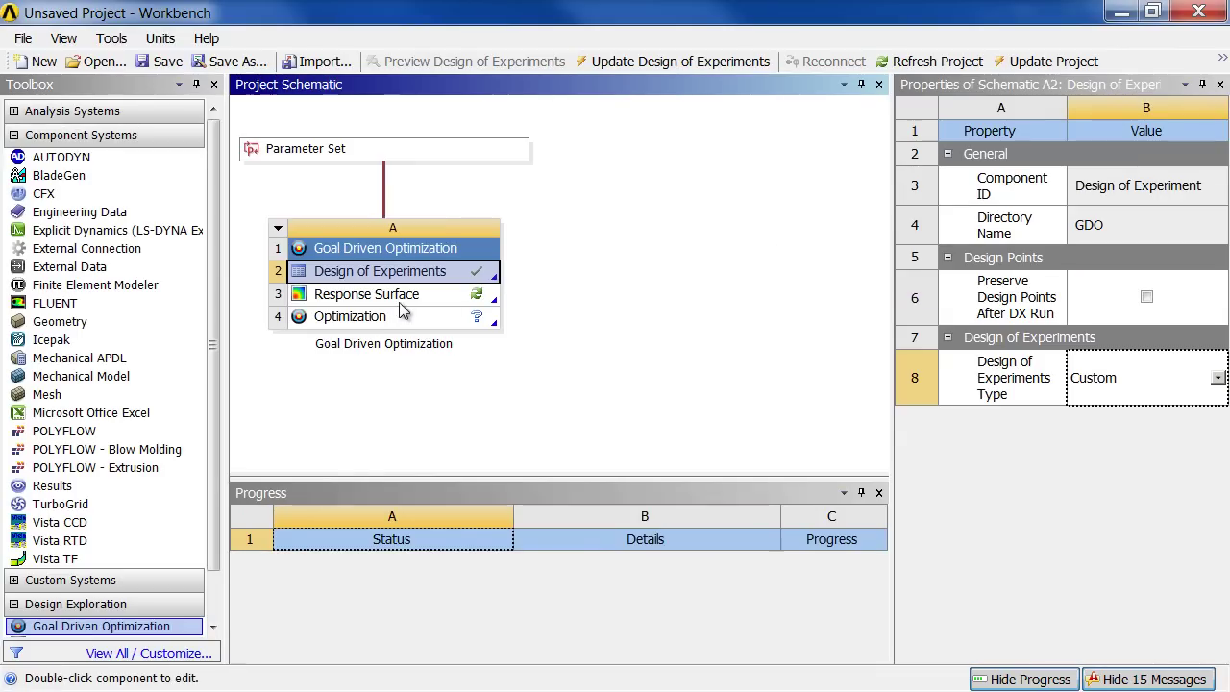
pyautogui.click(399, 303)
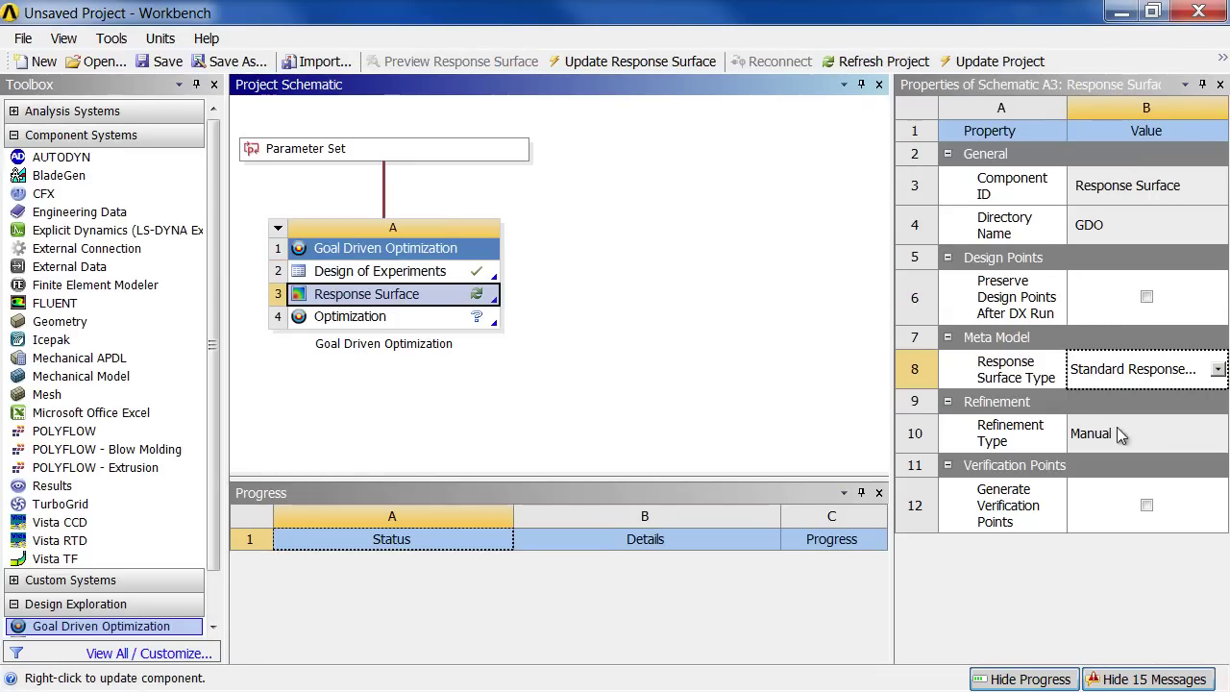
pyautogui.click(1217, 371)
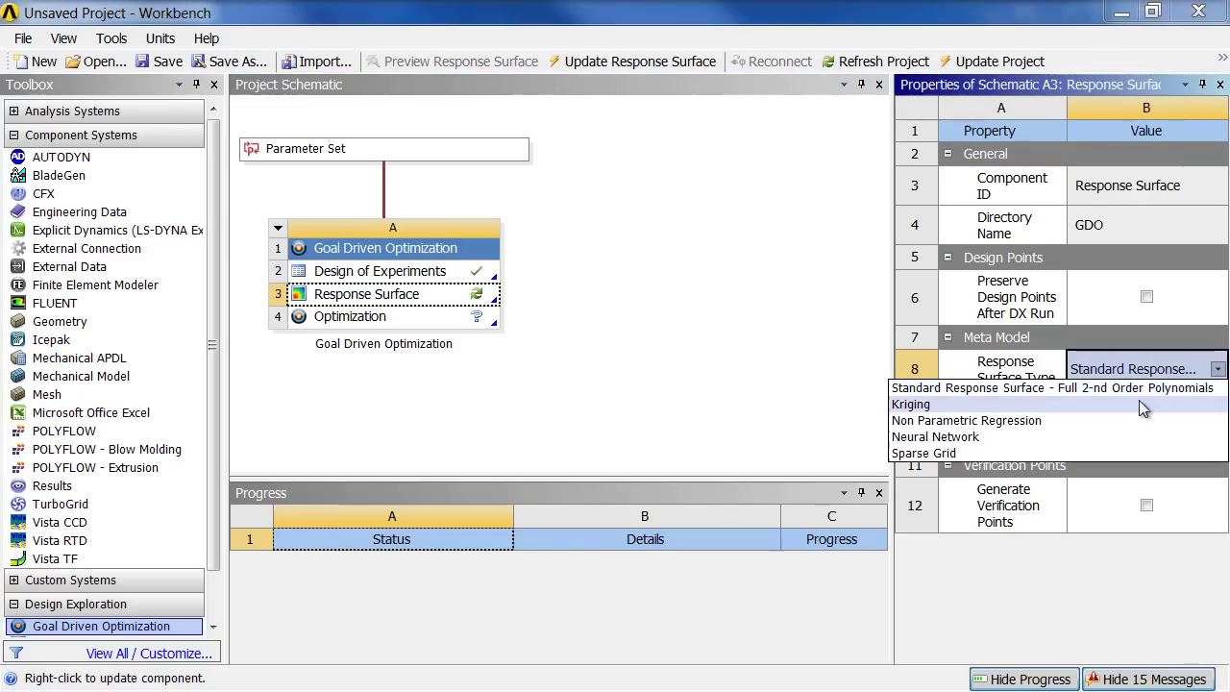
pyautogui.click(903, 404)
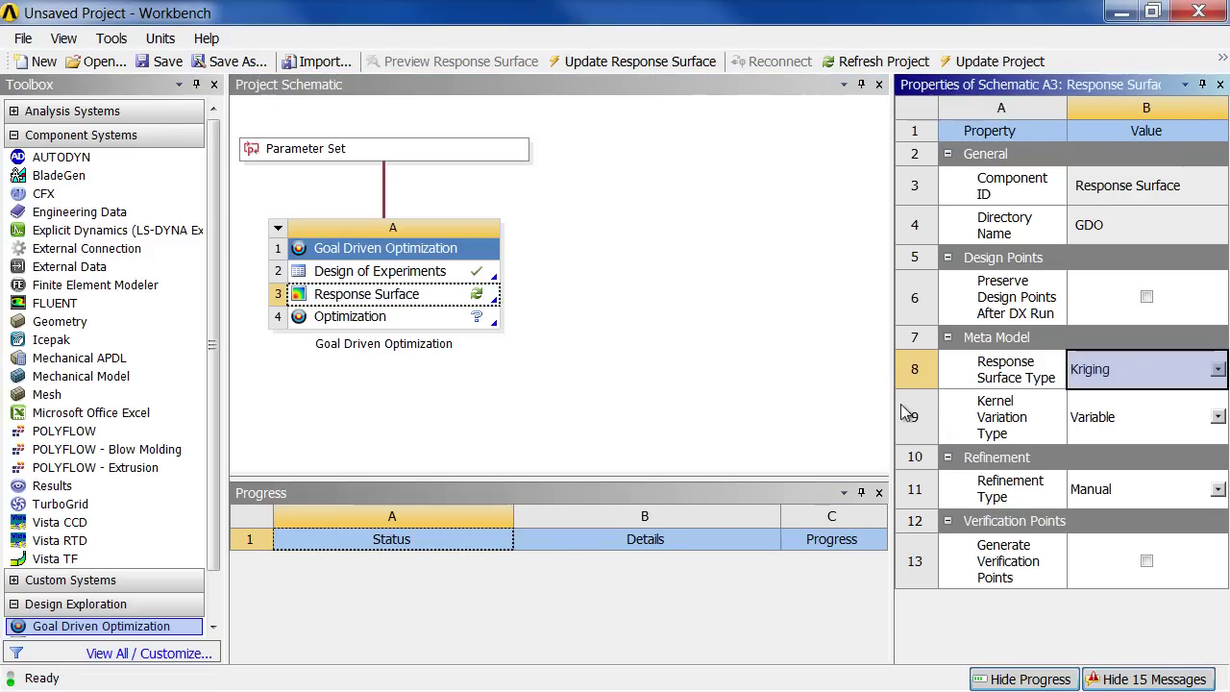
# Update the Kriging response surface and shrink the table to enlarge the chart area.
pyautogui.doubleClick(384, 303)
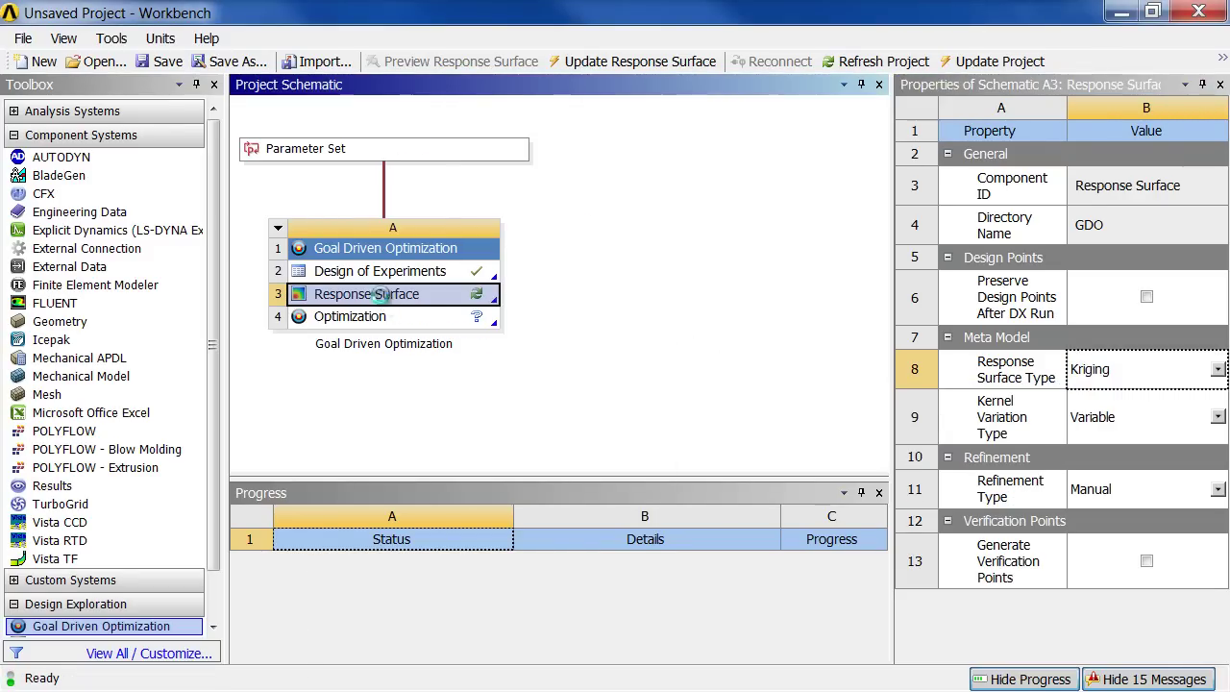
pyautogui.click(623, 63)
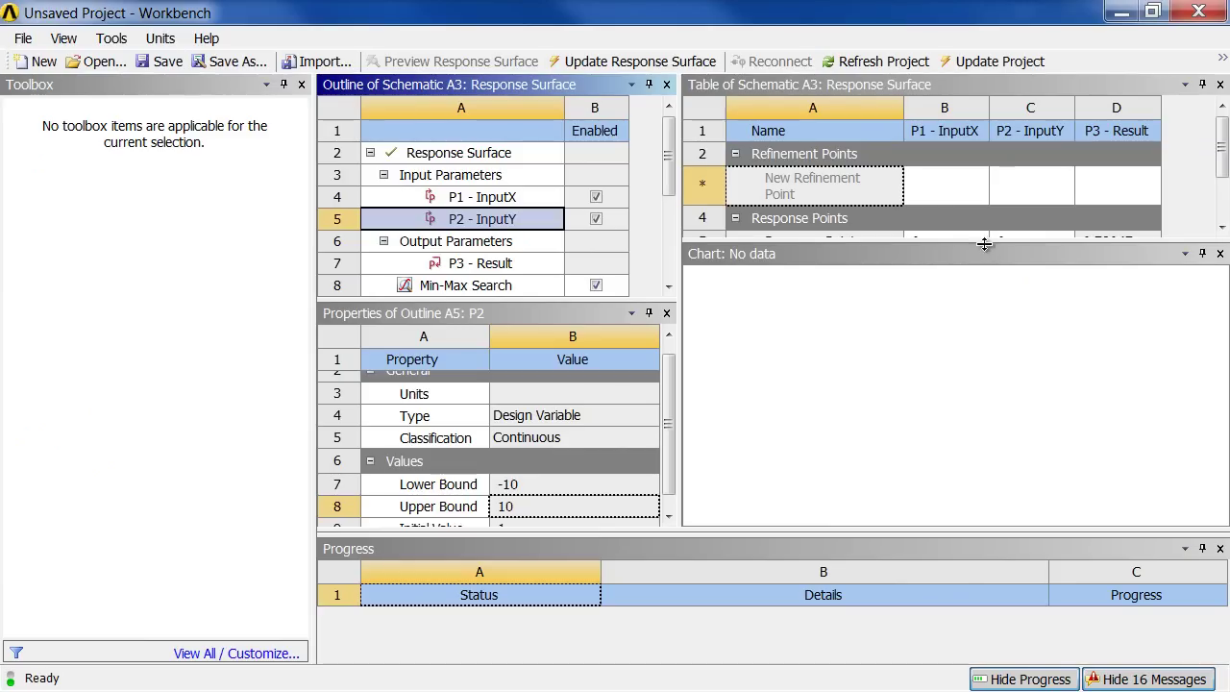
pyautogui.moveTo(984, 244); pyautogui.dragTo(970, 195)
pyautogui.moveTo(667, 159); pyautogui.dragTo(671, 231)
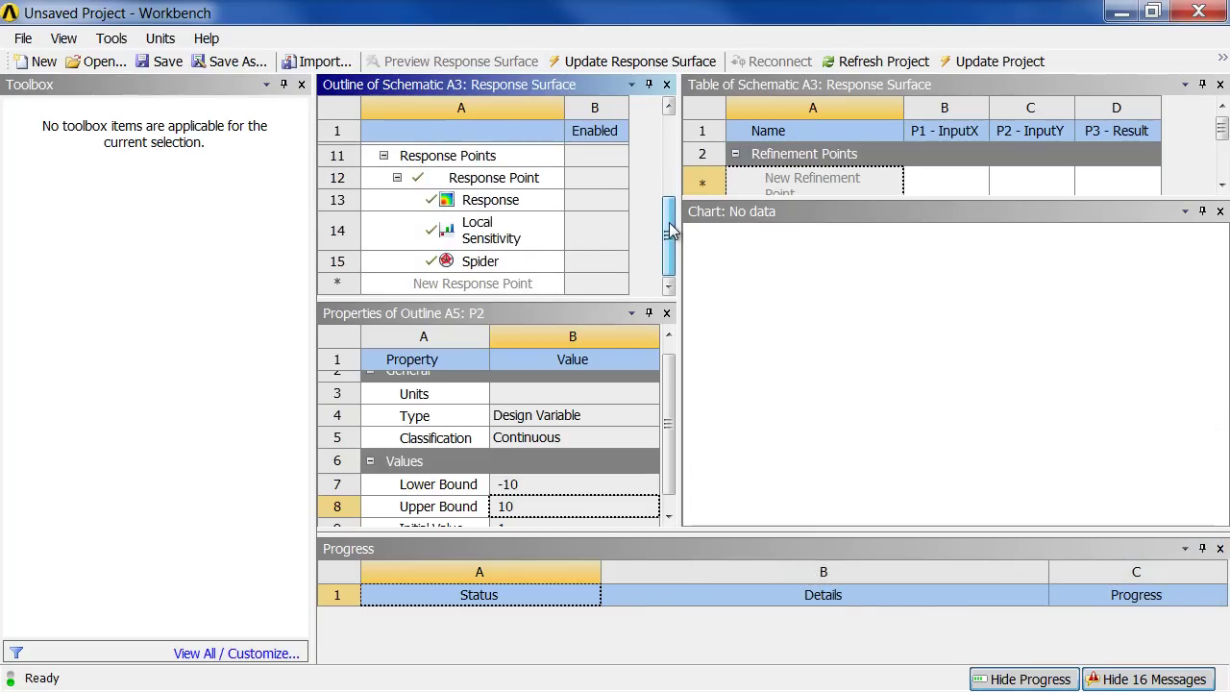
# Switch the P3 - Result response chart to 3D, show design points, and rotate it.
pyautogui.click(498, 204)
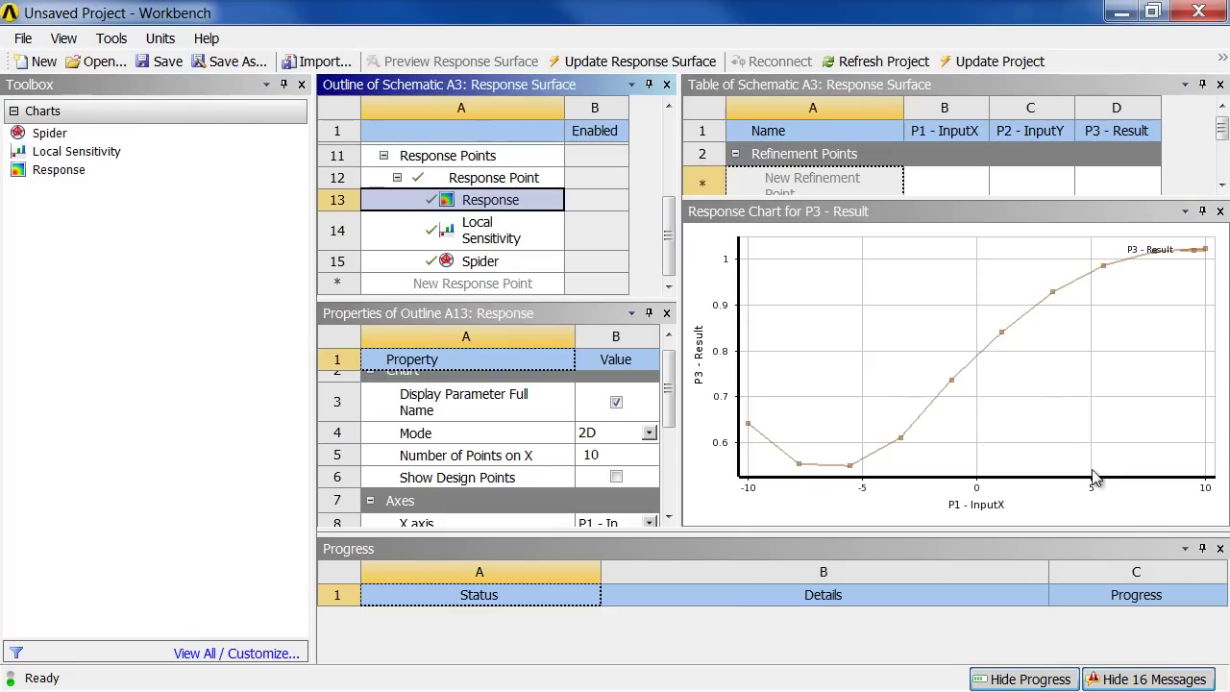
pyautogui.click(650, 434)
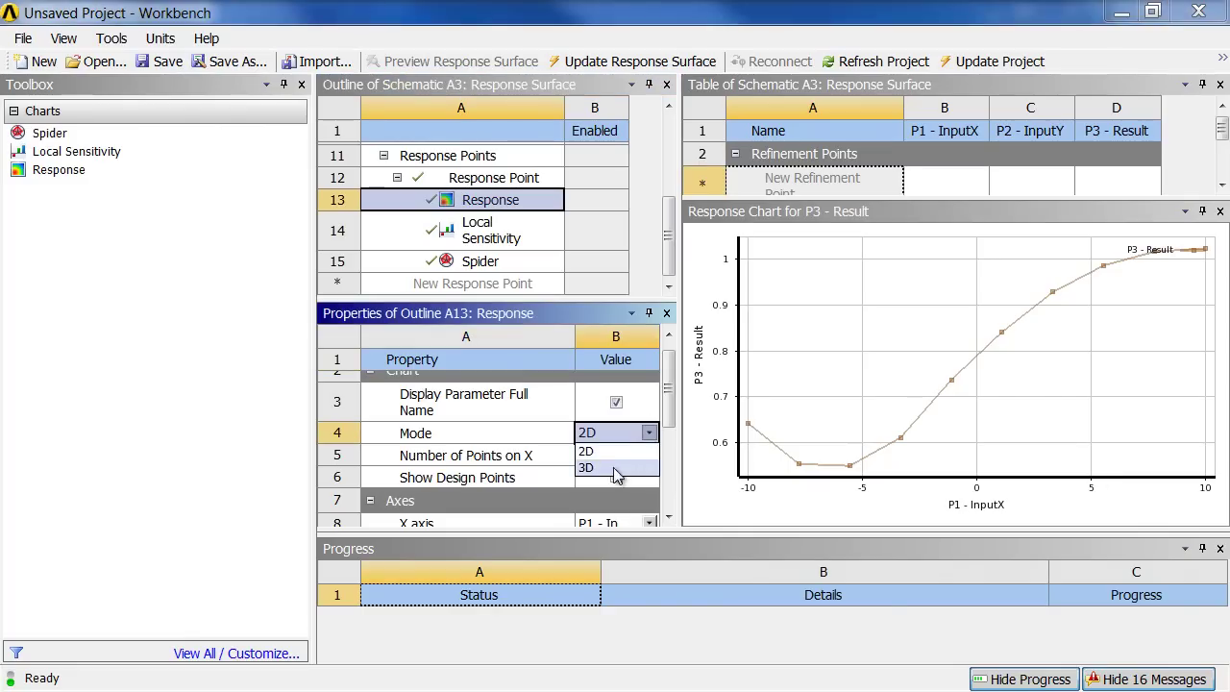
pyautogui.click(616, 469)
pyautogui.moveTo(1004, 421)
pyautogui.mouseDown()
pyautogui.moveTo(952, 394)
pyautogui.moveTo(961, 414)
pyautogui.moveTo(990, 412)
pyautogui.mouseUp()
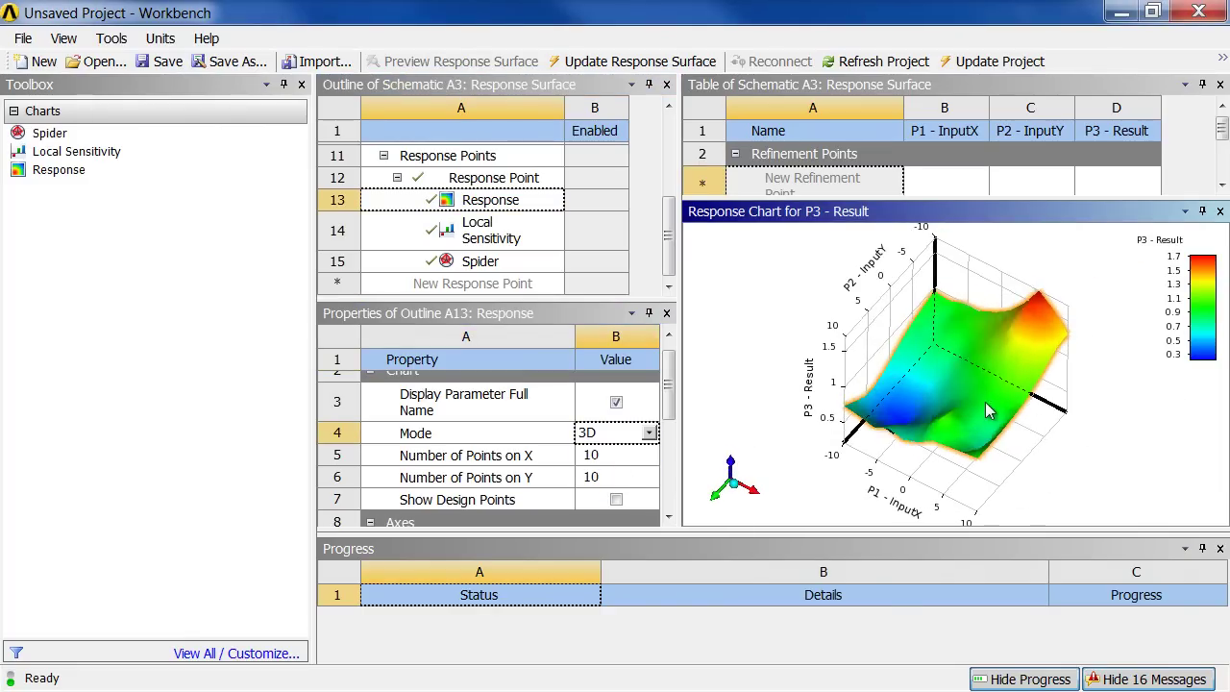
pyautogui.click(616, 500)
pyautogui.moveTo(930, 382)
pyautogui.mouseDown()
pyautogui.moveTo(946, 505)
pyautogui.moveTo(961, 389)
pyautogui.moveTo(937, 404)
pyautogui.moveTo(918, 384)
pyautogui.mouseUp()
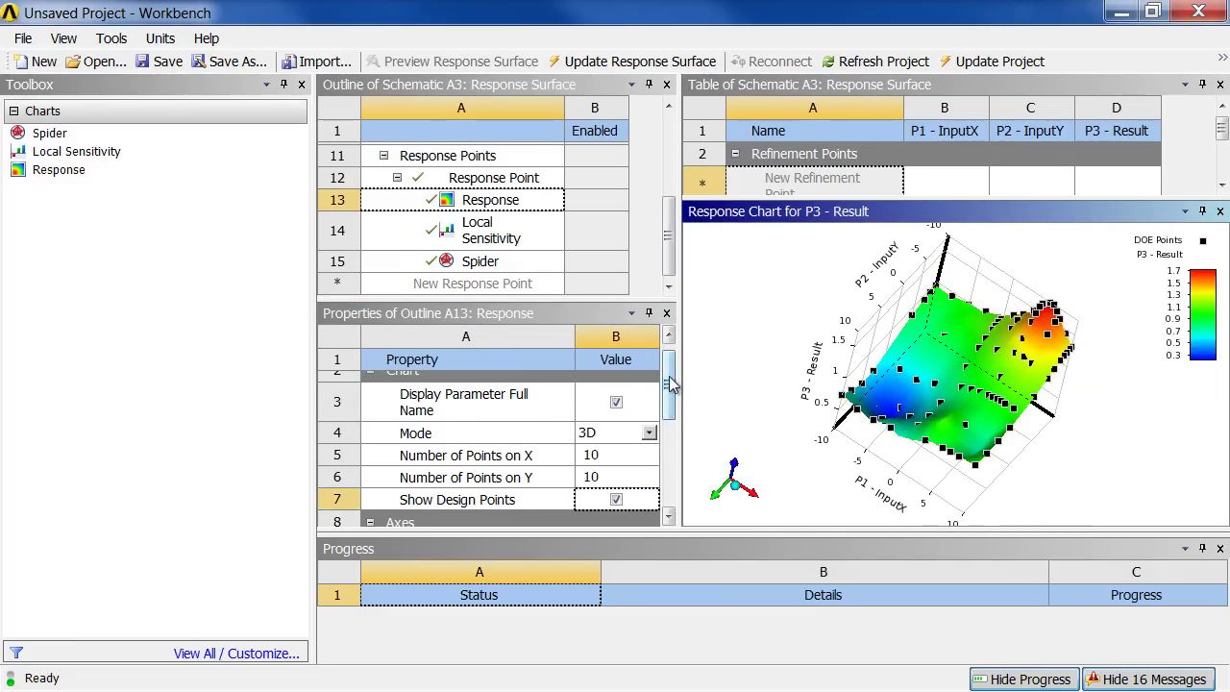
pyautogui.moveTo(671, 384); pyautogui.dragTo(673, 413)
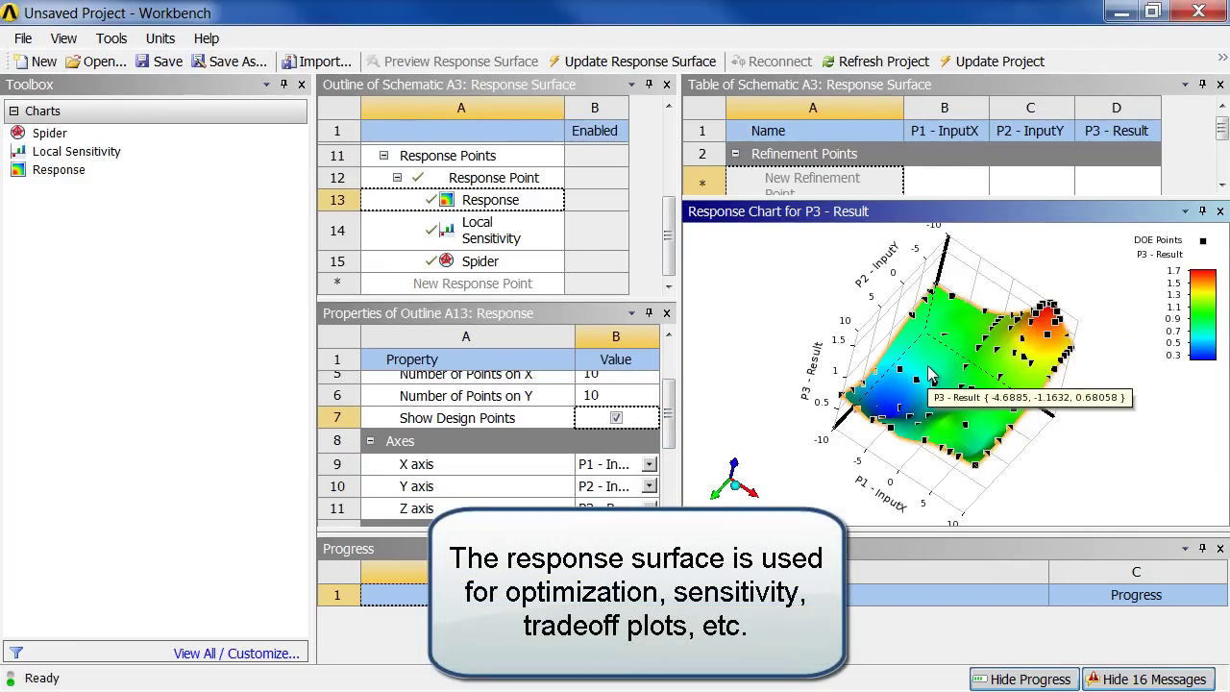
# Show the Local Sensitivity chart under Response Point for InputX and InputY.
pyautogui.click(485, 235)
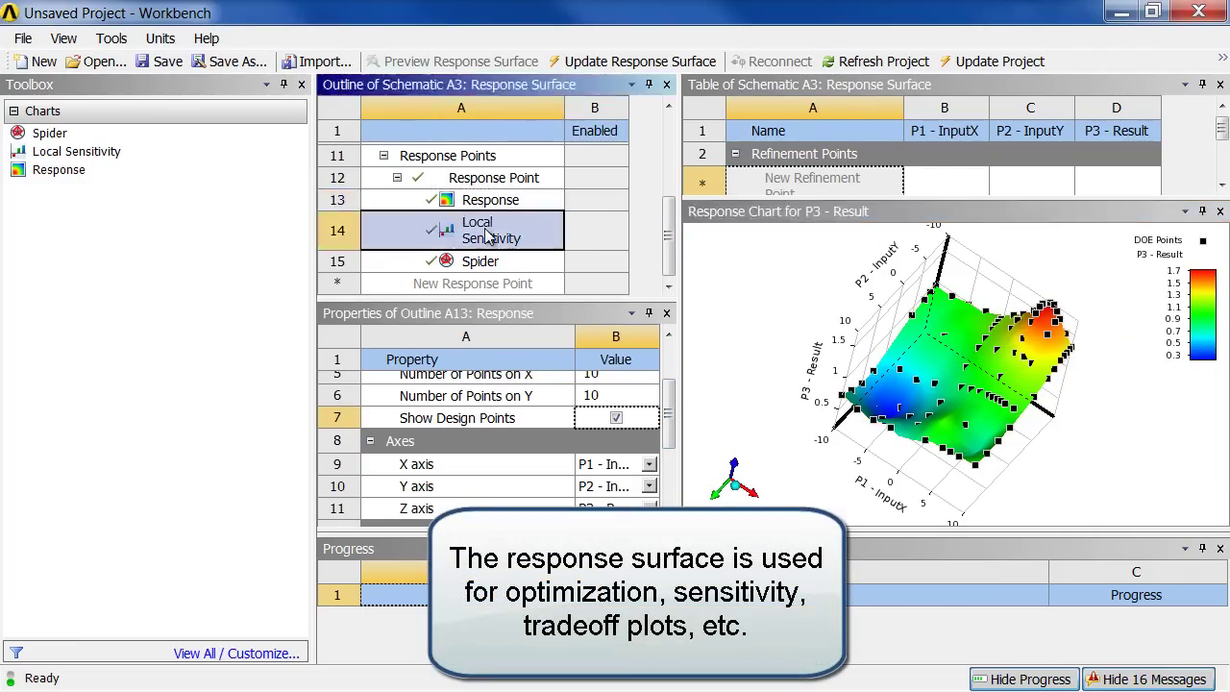